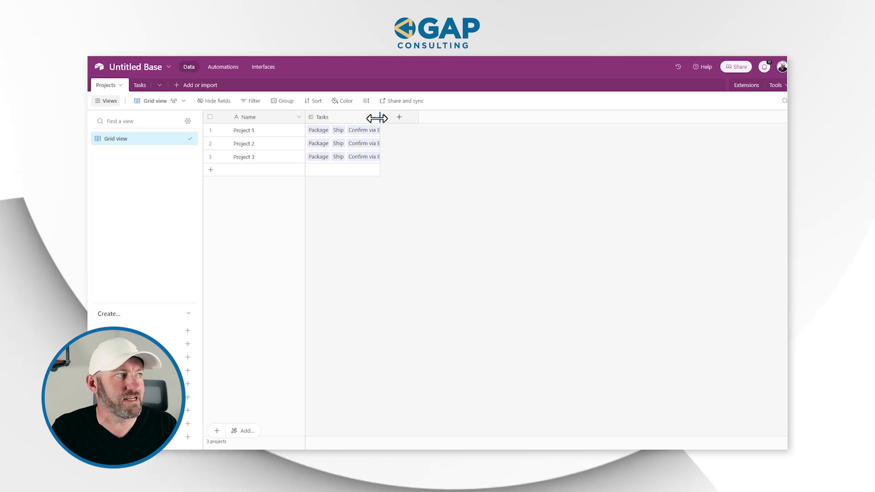
Step: Widen the Projects table's Tasks column so the full linked task names show
left_click_drag(379, 118, 420, 117)
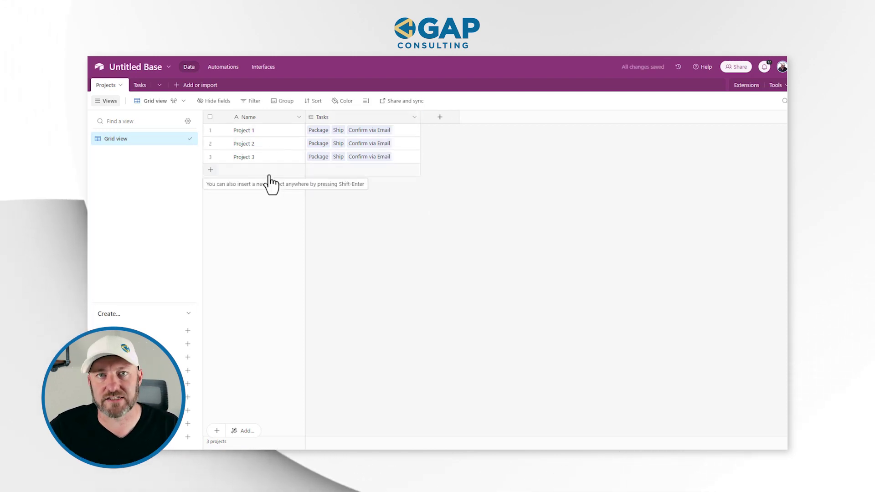
Step: Review the Package and Ship tasks' Order and Date values in the Tasks table
left_click(135, 87)
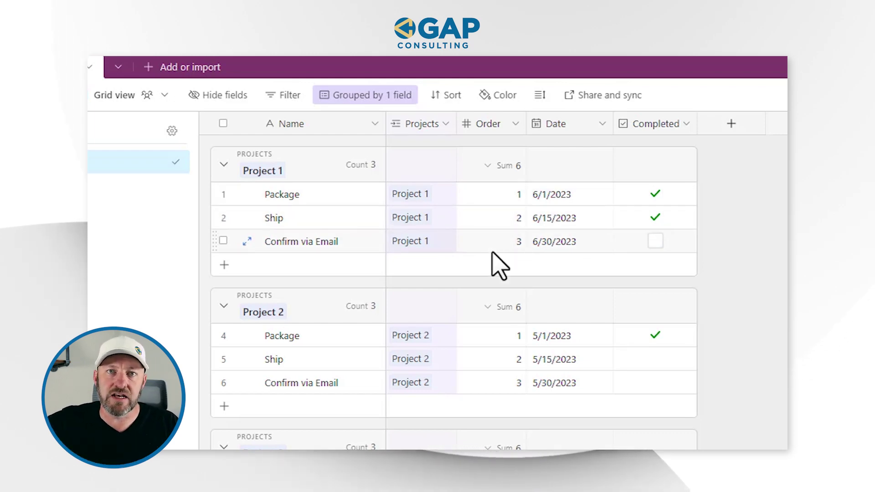
left_click(498, 196)
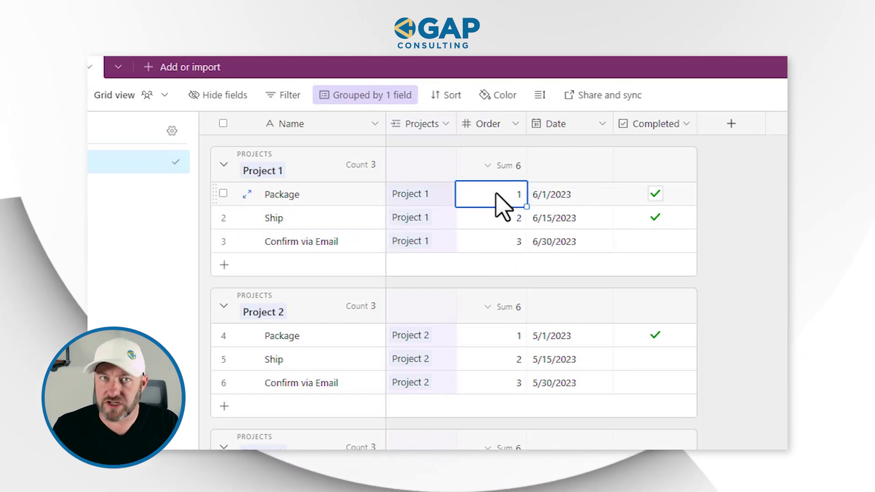
left_click(505, 223)
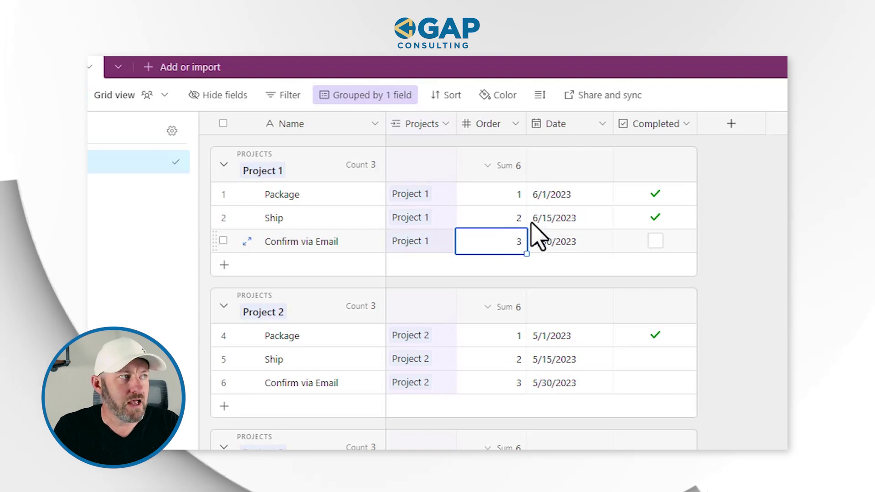
left_click(579, 198)
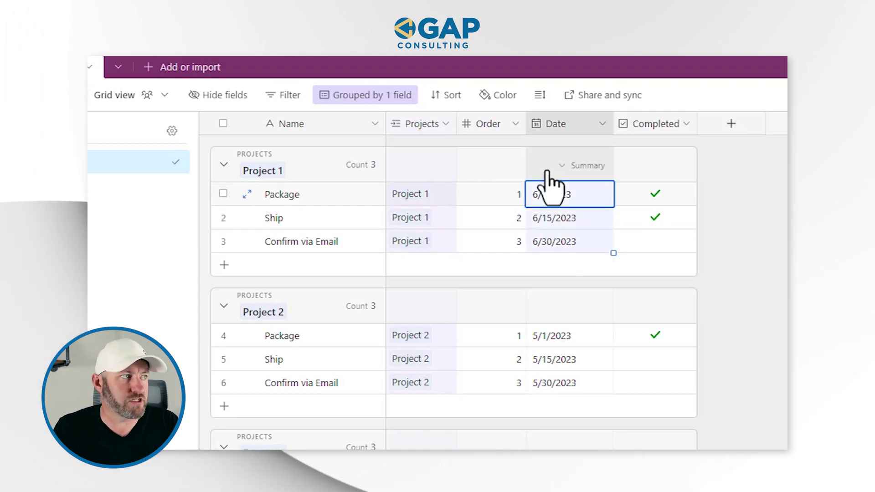
Step: Reschedule Project 1's Ship task to 7/12/2023
left_click(541, 221)
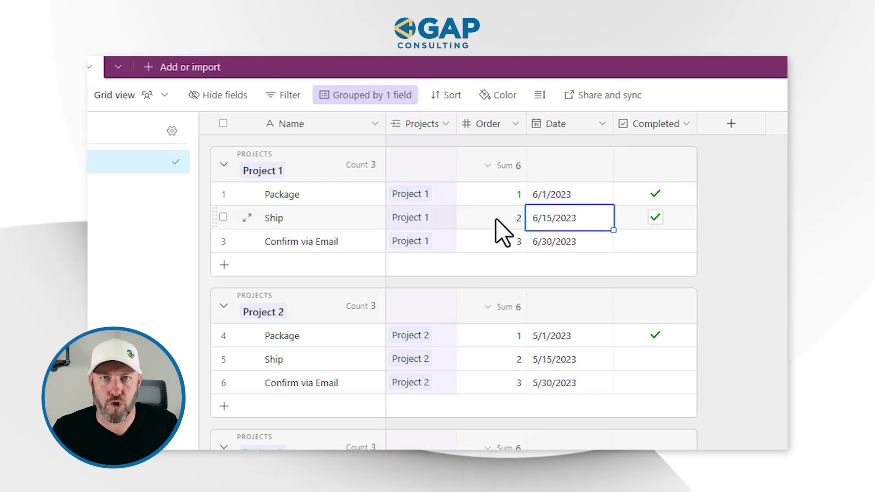
left_click(567, 229)
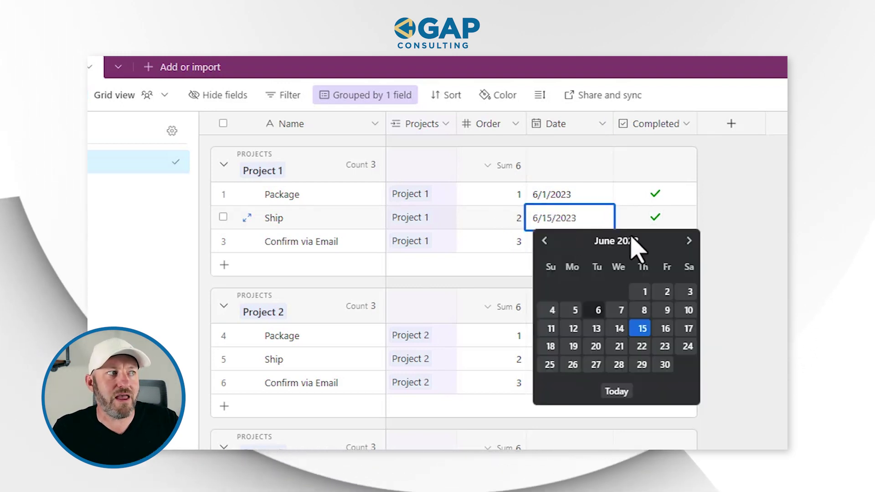
left_click(689, 241)
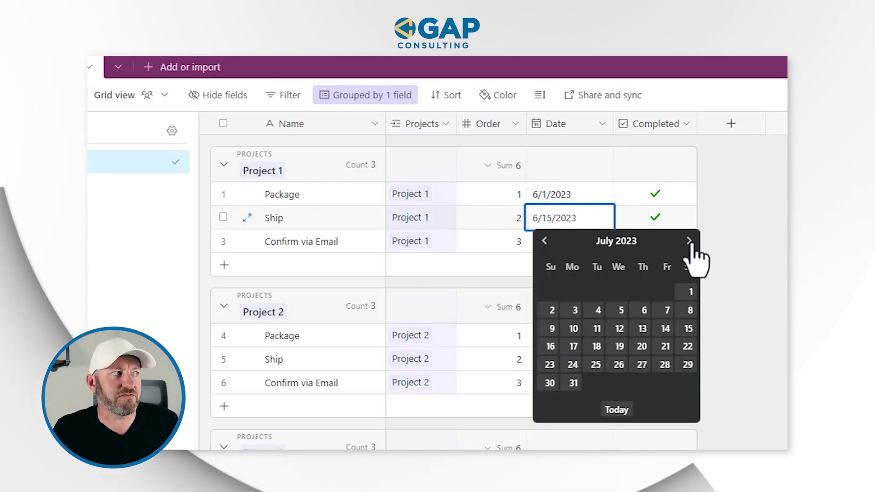
left_click(618, 329)
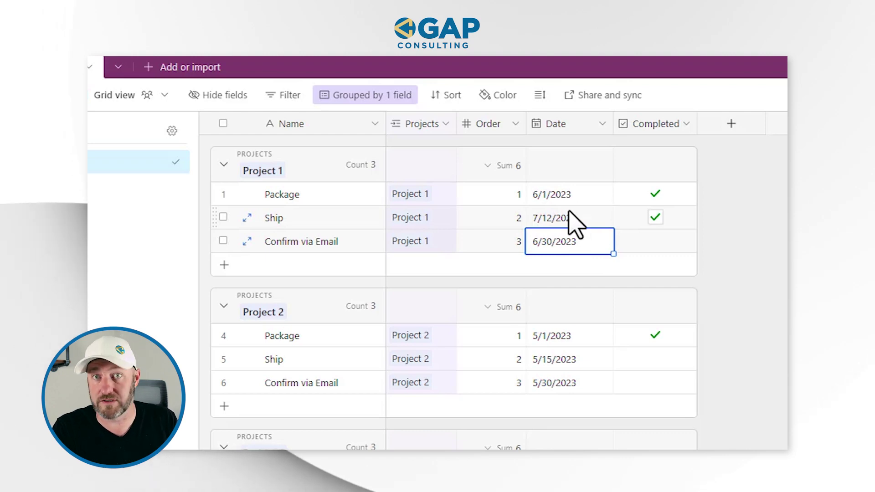
Step: Mark Project 1's Ship task as completed
left_click(693, 219)
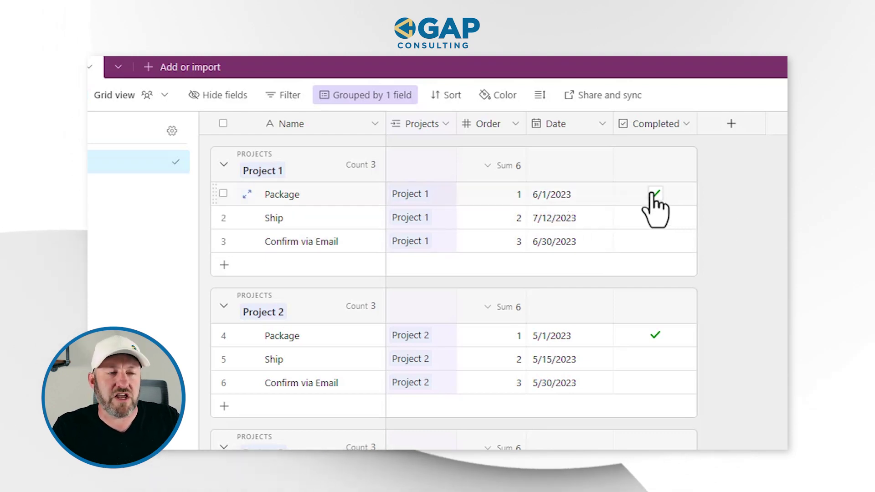
mouse_move(281, 194)
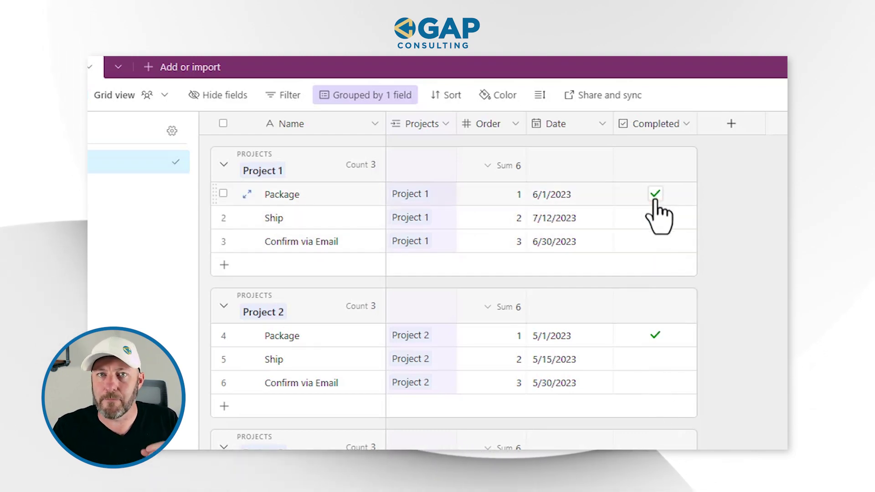
left_click(655, 217)
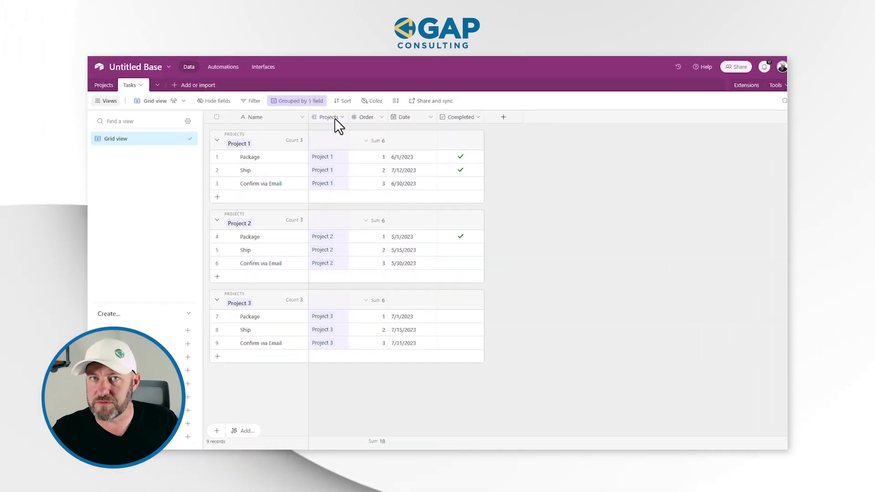
right_click(367, 120)
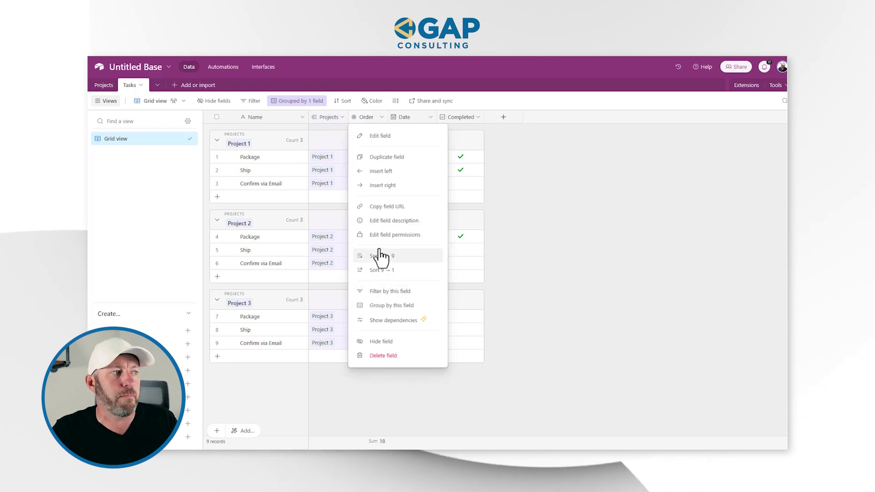
Step: Sort the grouped task records by Order 1→9
left_click(381, 259)
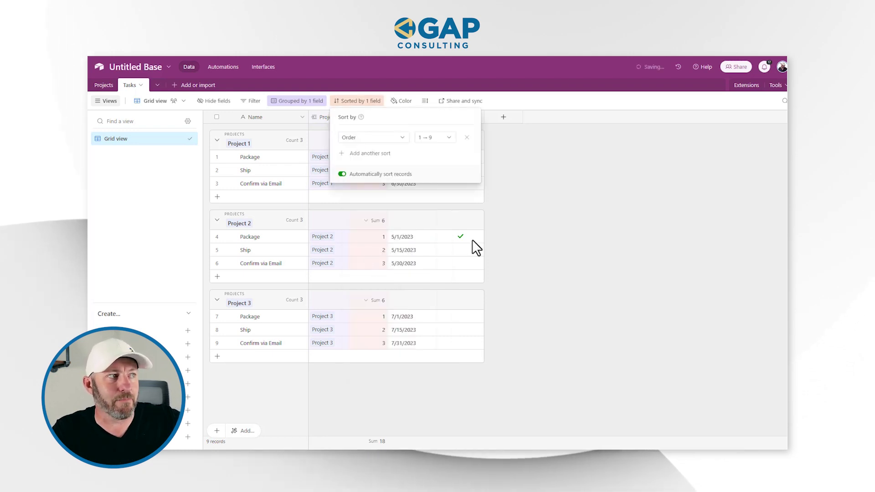
left_click(543, 243)
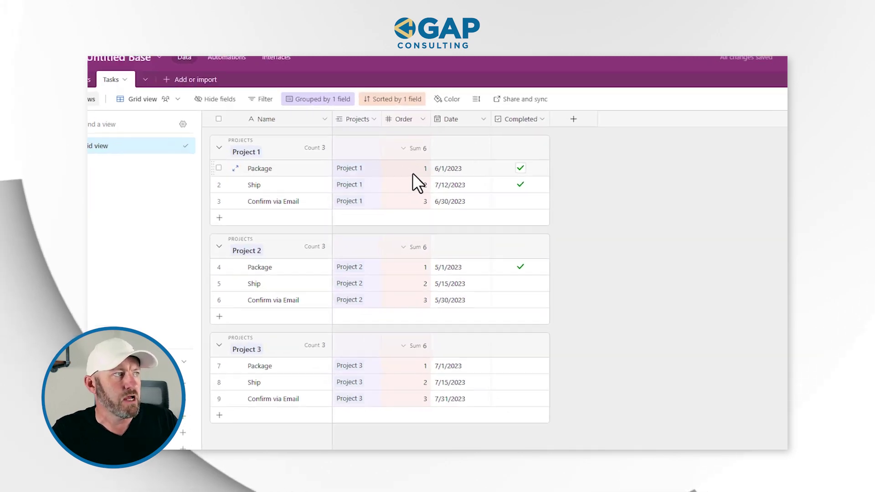
left_click(374, 159)
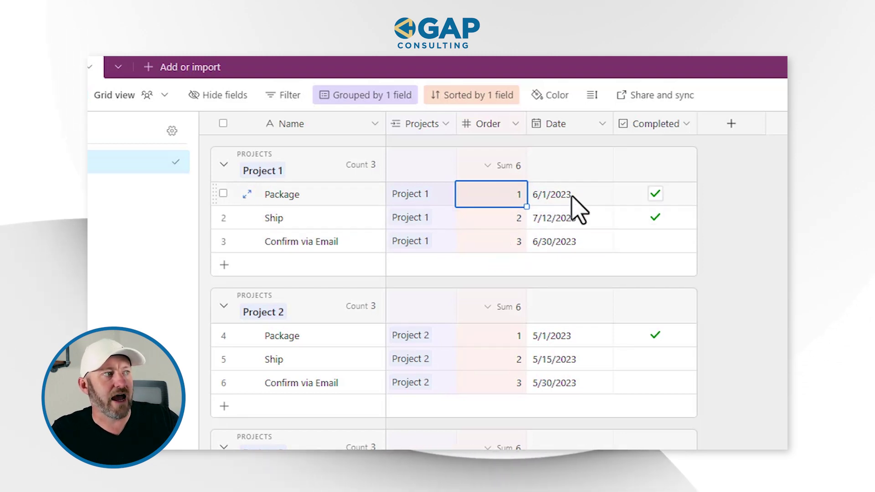
Step: Toggle Project 1's Ship Completed checkbox on and off to test the sorted view
left_click(654, 218)
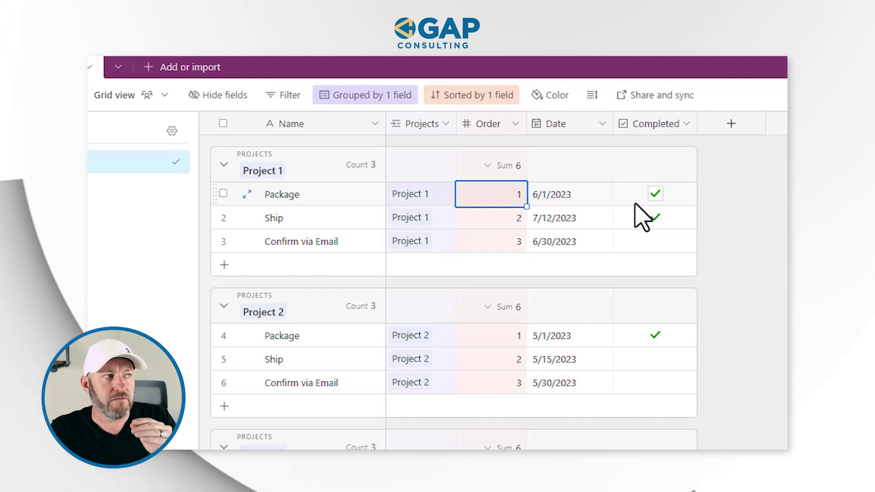
left_click(655, 216)
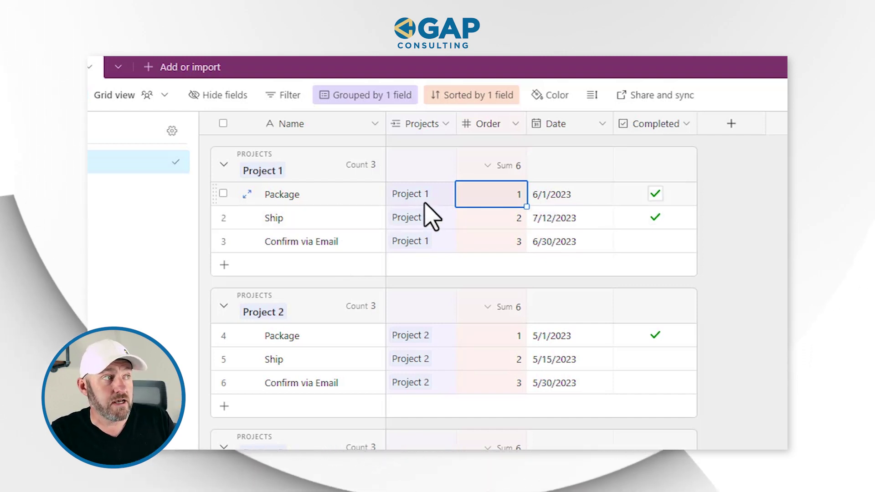
left_click(655, 218)
left_click(506, 218)
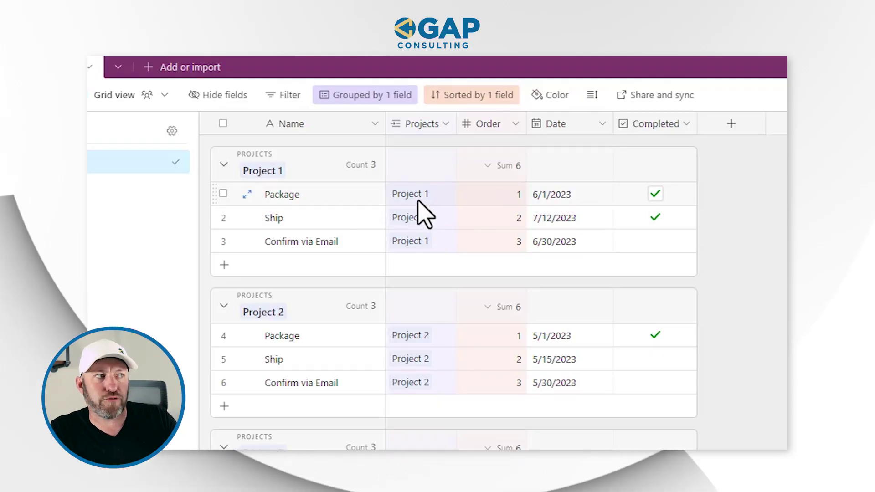
left_click(654, 218)
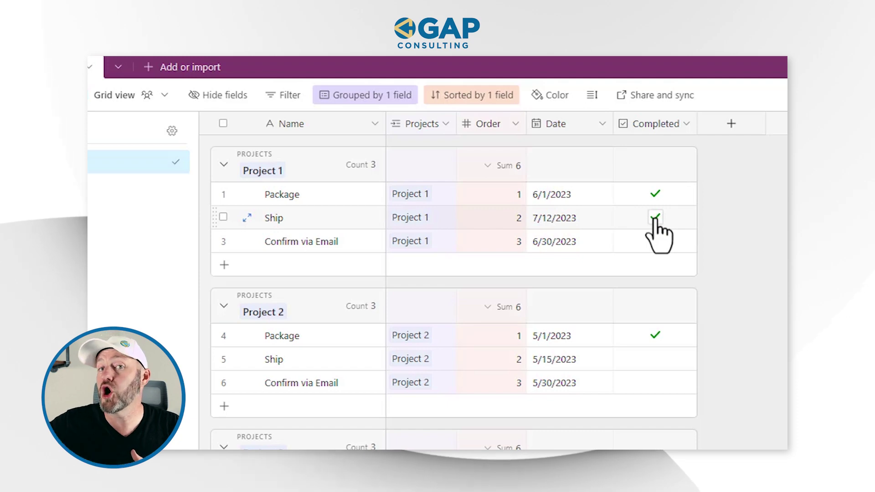
Step: Check the Ship task's values, then mark Project 2's Package task completed
left_click(505, 221)
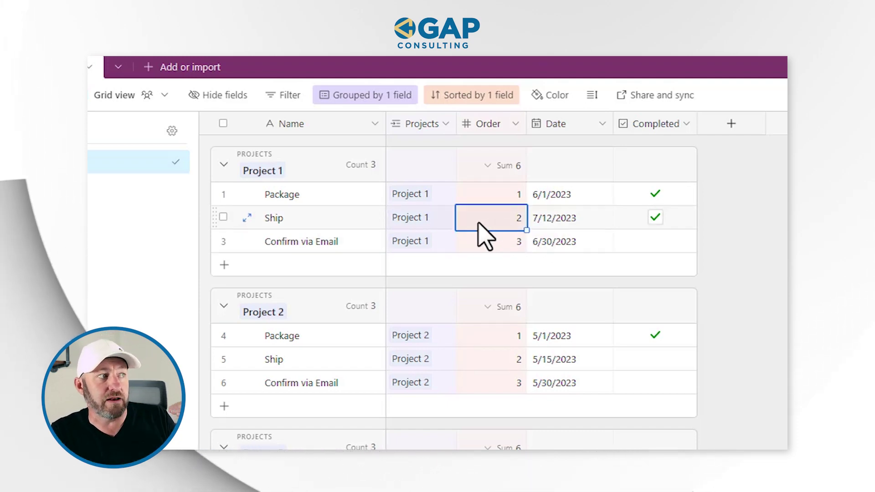
left_click(340, 222)
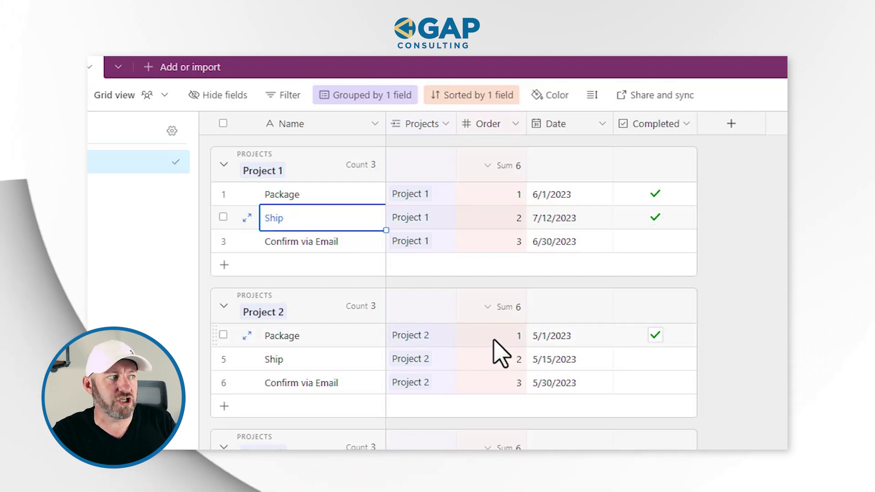
left_click(655, 334)
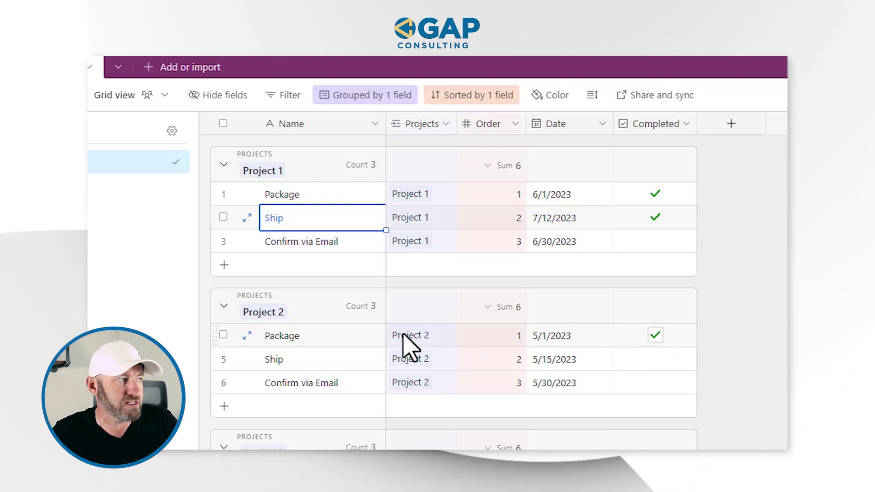
left_click(334, 335)
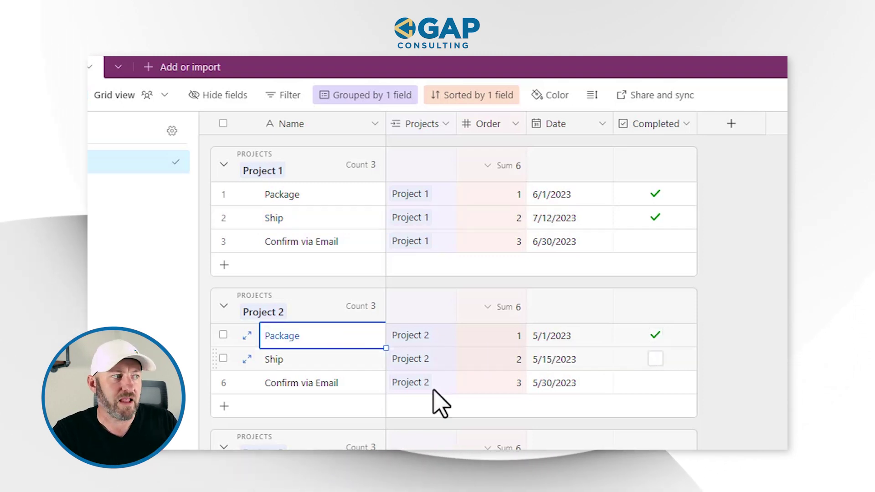
scroll(437, 404, "down", 1)
scroll(645, 426, "down", 3)
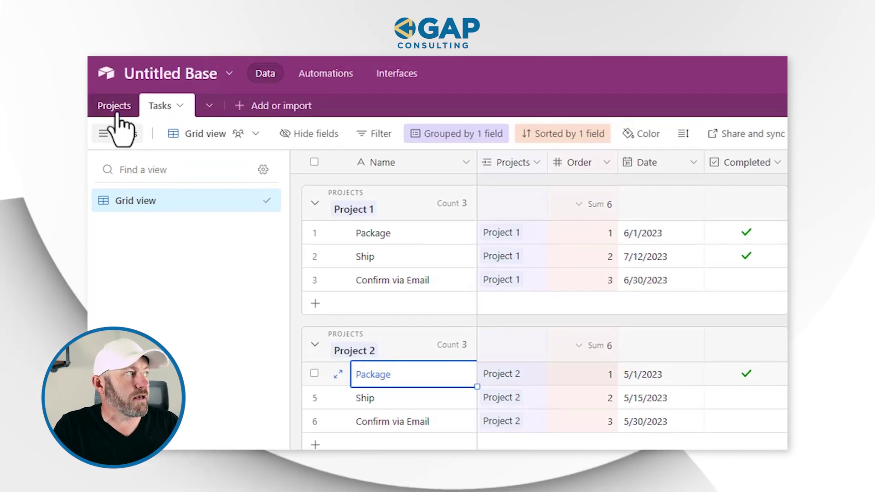
Step: Start a new Projects field named Most Recent Task Completed with Lookup as its type
left_click(113, 108)
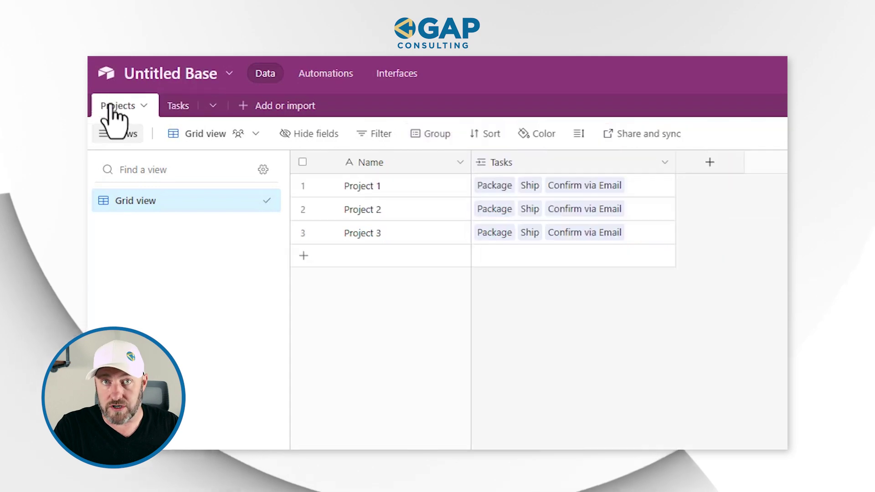
left_click(726, 171)
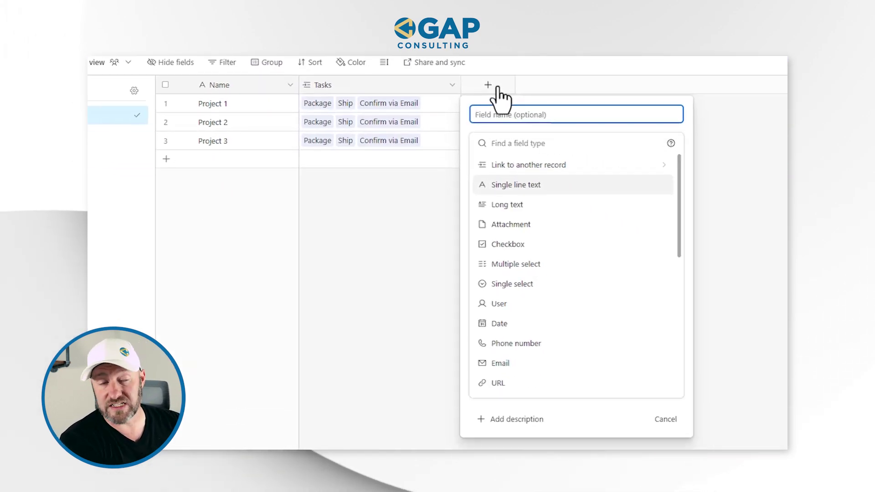
type("Most Recent Tas")
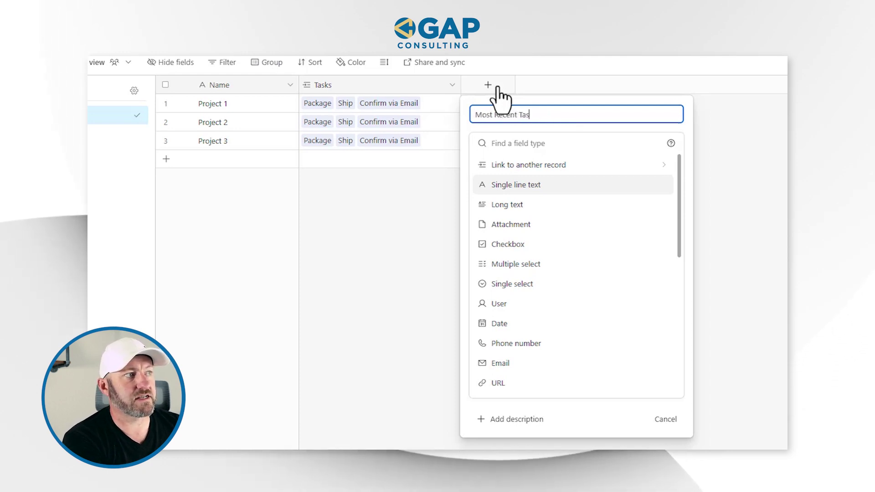
type("k Completed")
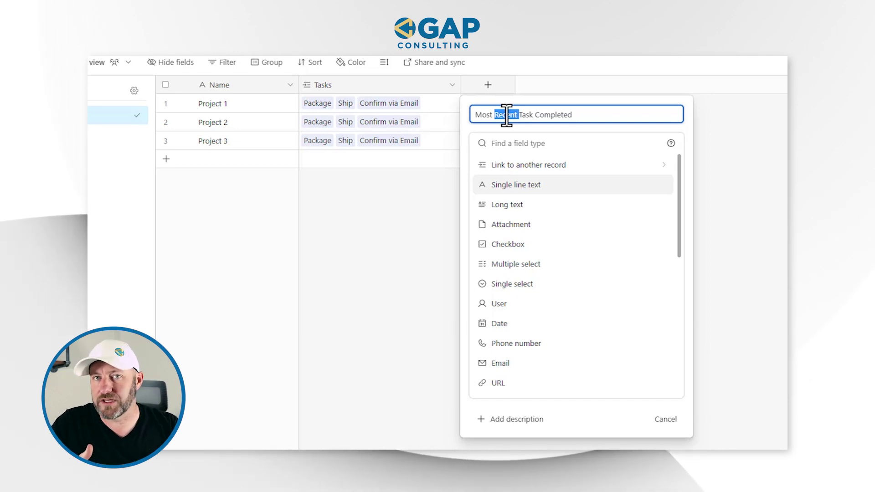
left_click(518, 145)
type("loo")
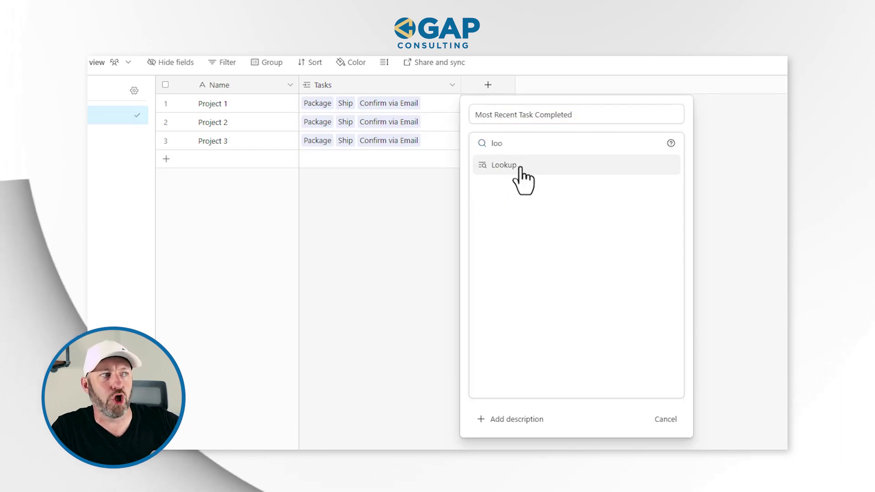
left_click(520, 167)
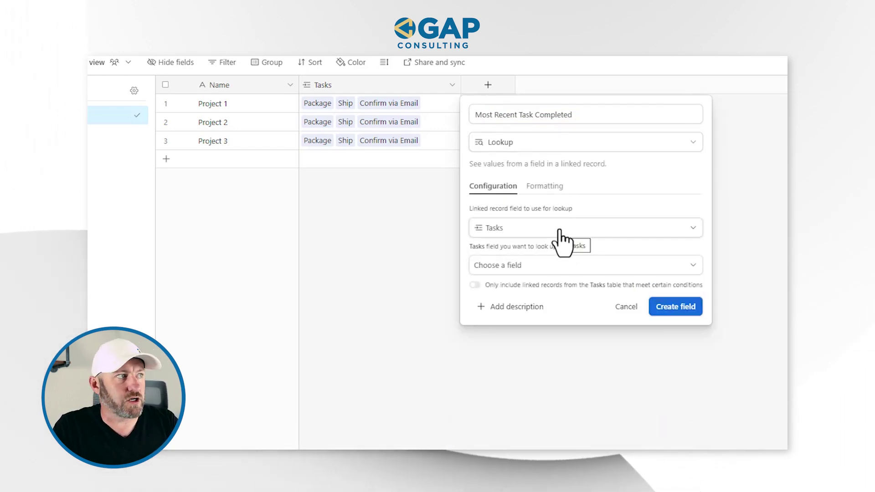
Step: Look up each task's Name from Tasks, only where Completed is checked
left_click(514, 265)
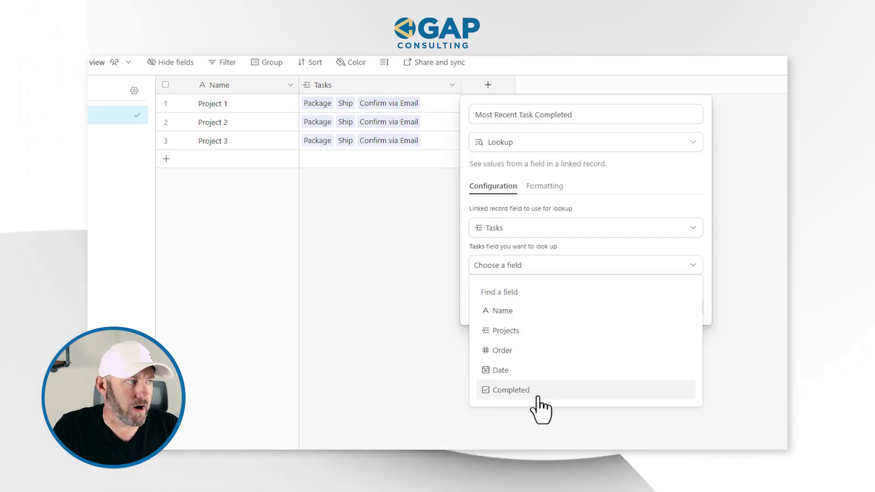
left_click(508, 311)
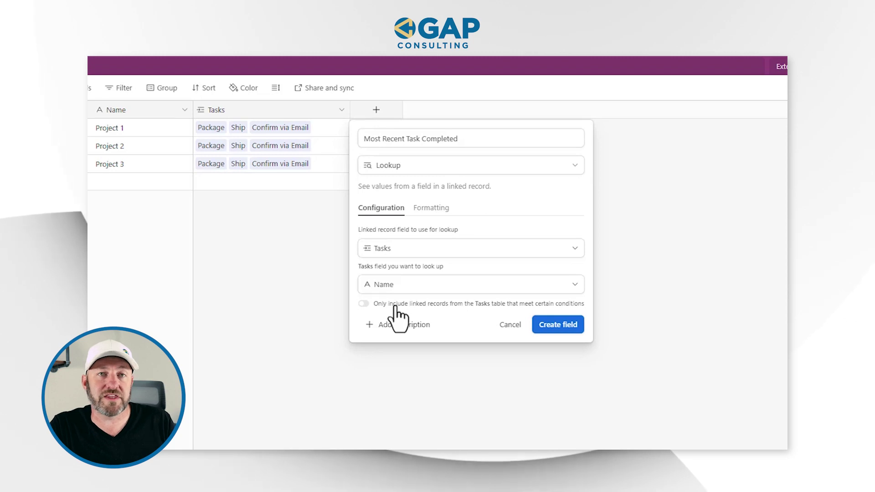
left_click(500, 305)
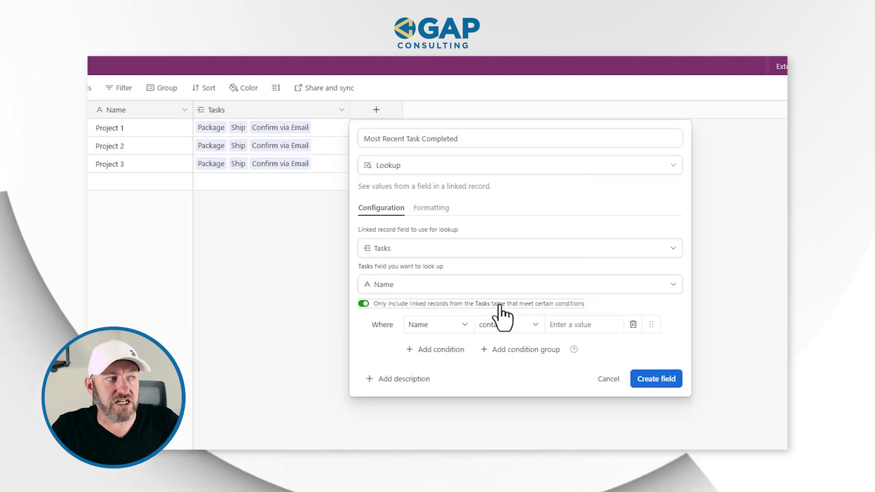
left_click(438, 328)
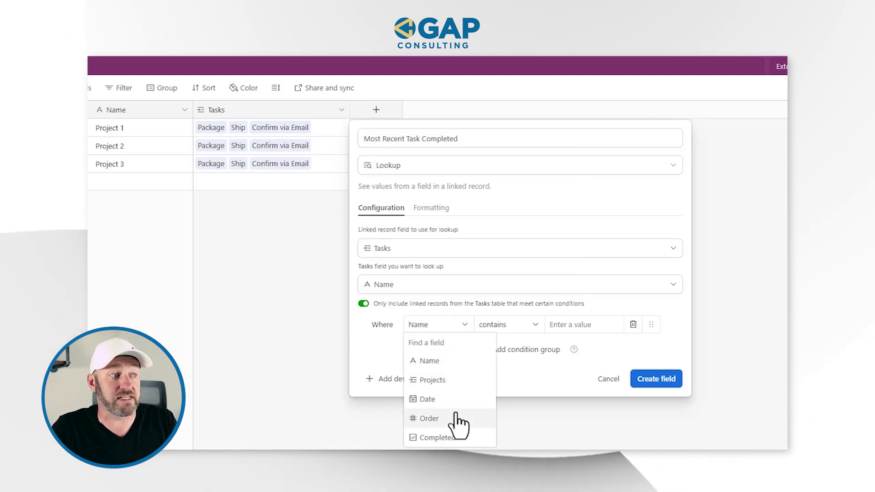
left_click(438, 437)
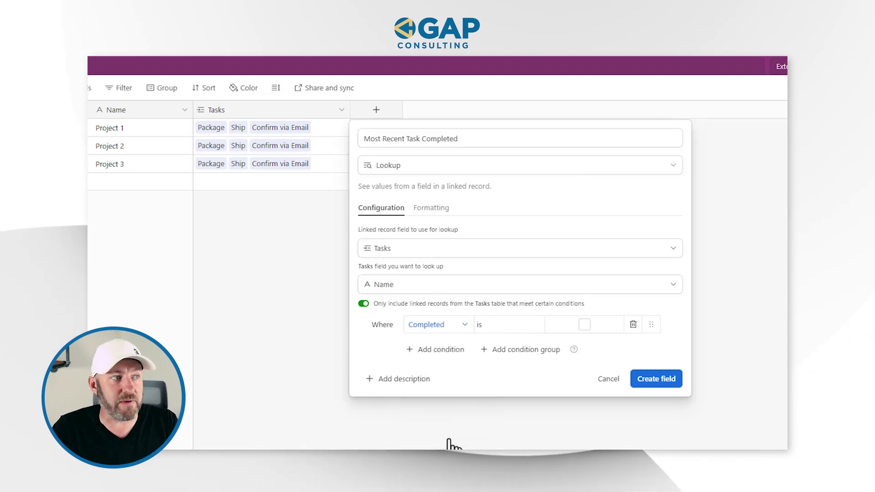
left_click(585, 324)
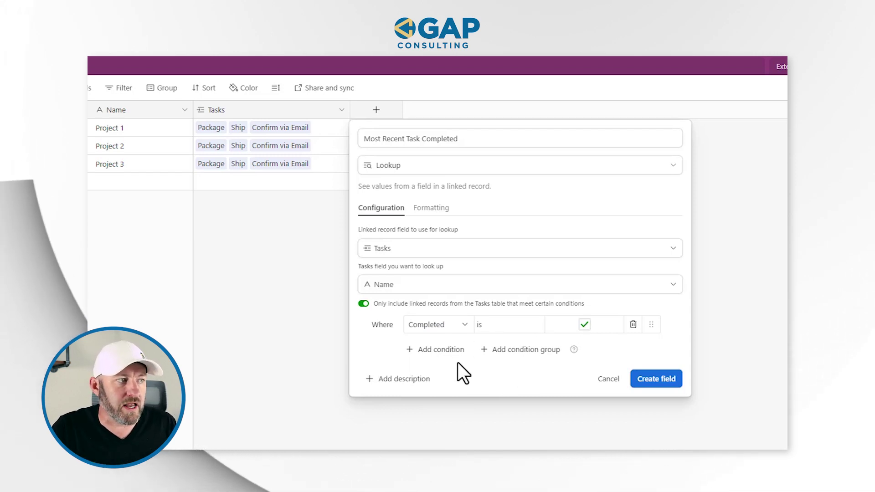
Step: Add a second condition on Order, then close the lookup setup without creating the field
left_click(445, 349)
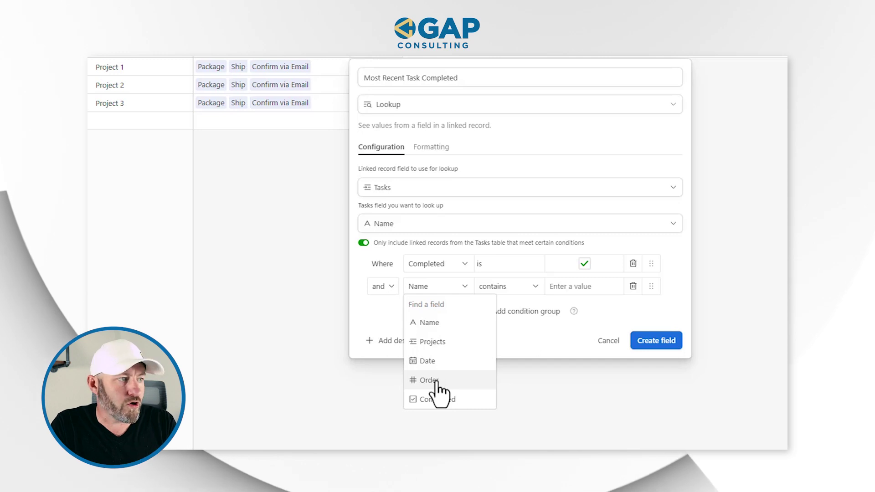
left_click(436, 380)
left_click(496, 288)
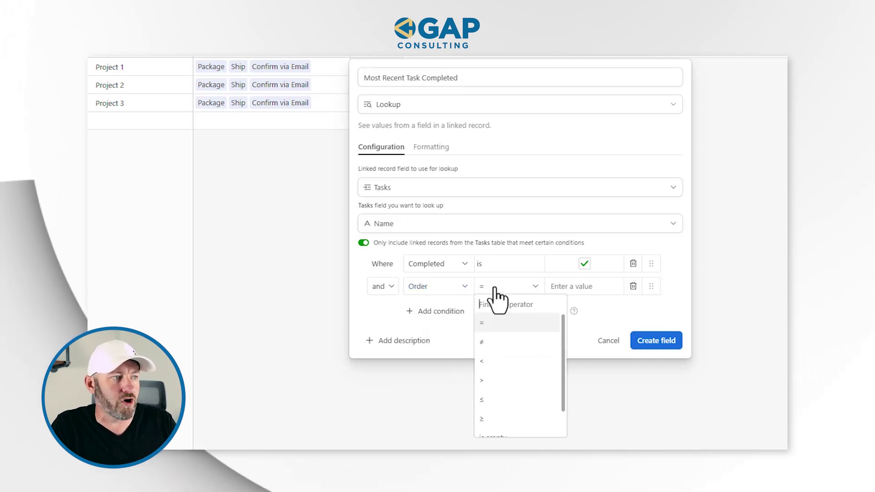
scroll(506, 403, "down", 1)
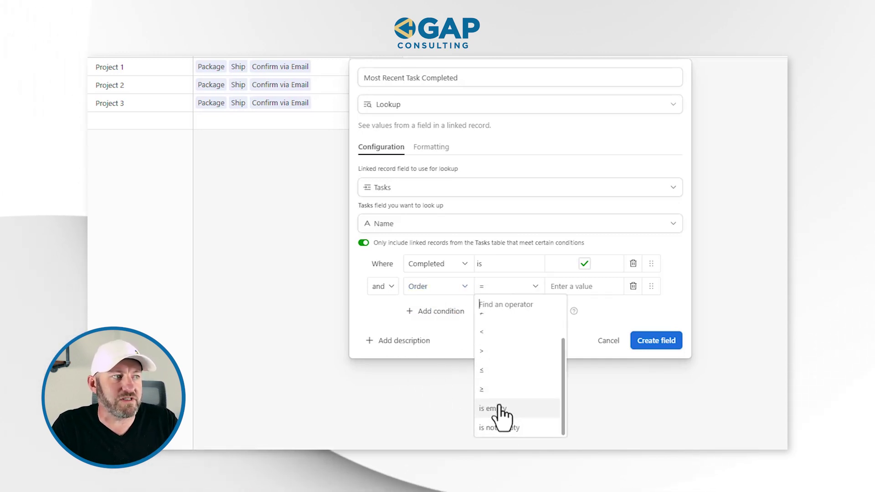
scroll(499, 404, "up", 1)
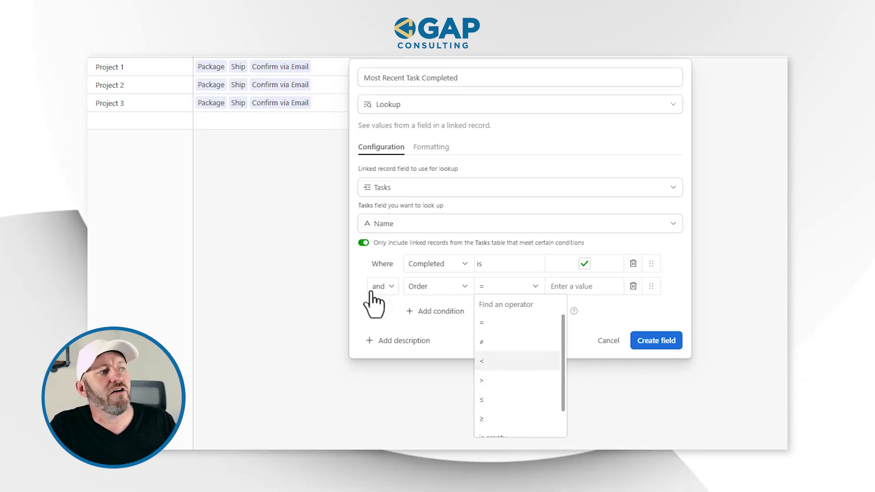
left_click(585, 266)
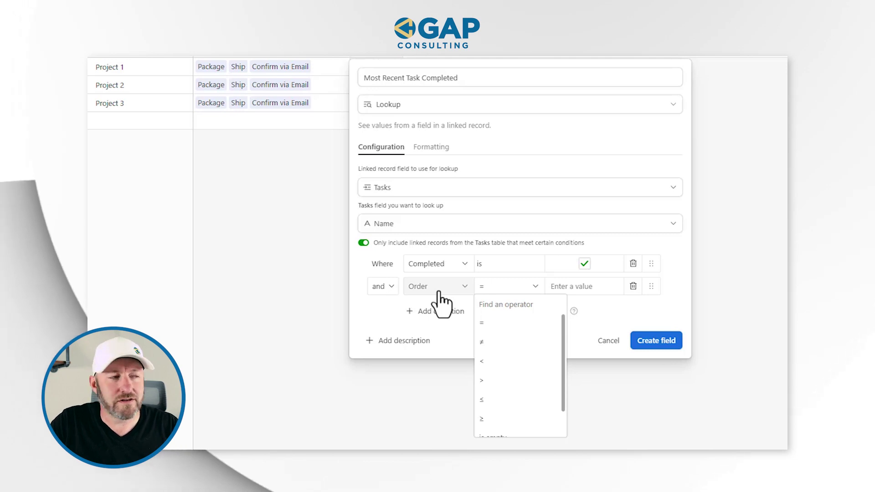
left_click(608, 341)
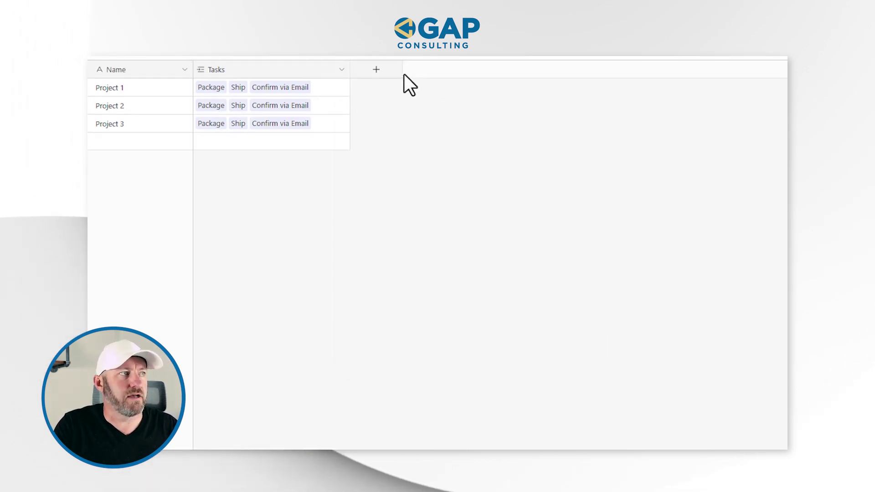
Step: Begin a Max Order Completed rollup of the Tasks Order values using MAX(values)
left_click(387, 110)
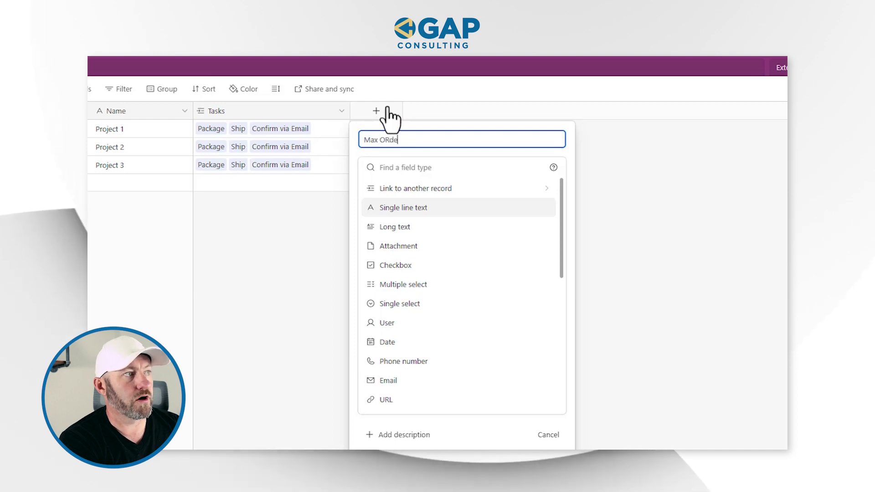
key("BackSpace")
key("BackSpace")
key("BackSpace")
type("rder Completed")
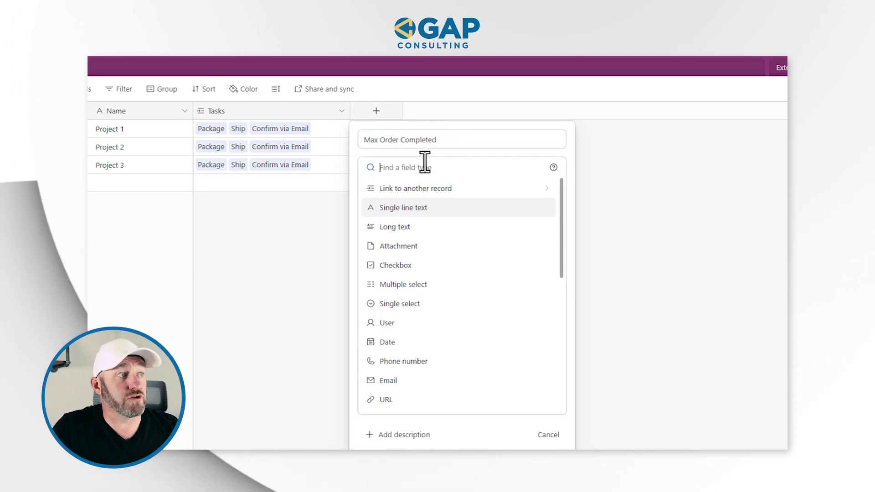
type("rol")
left_click(423, 190)
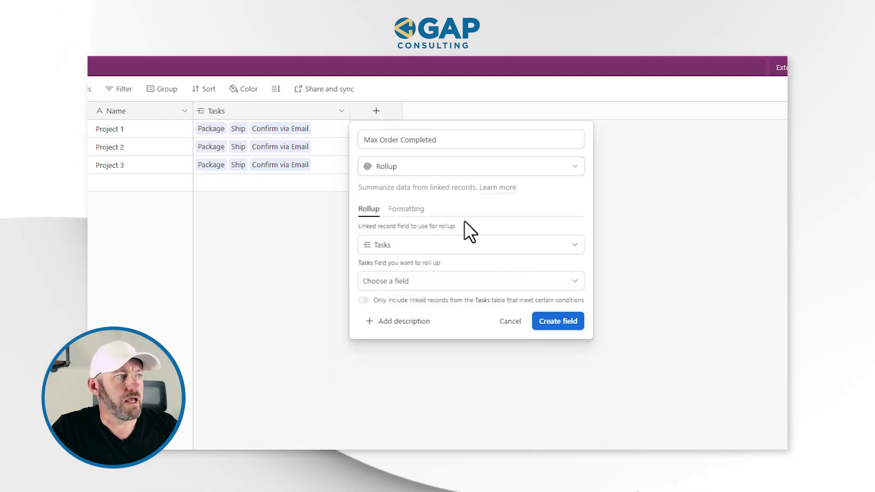
left_click(431, 282)
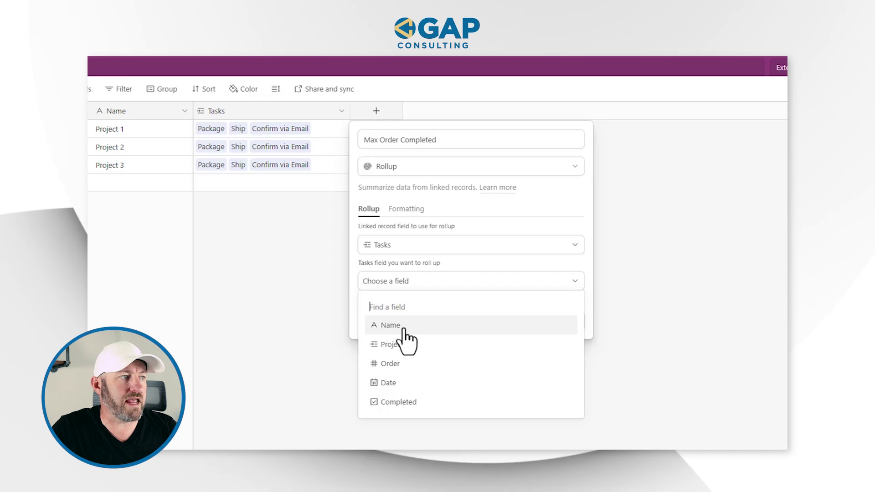
left_click(406, 368)
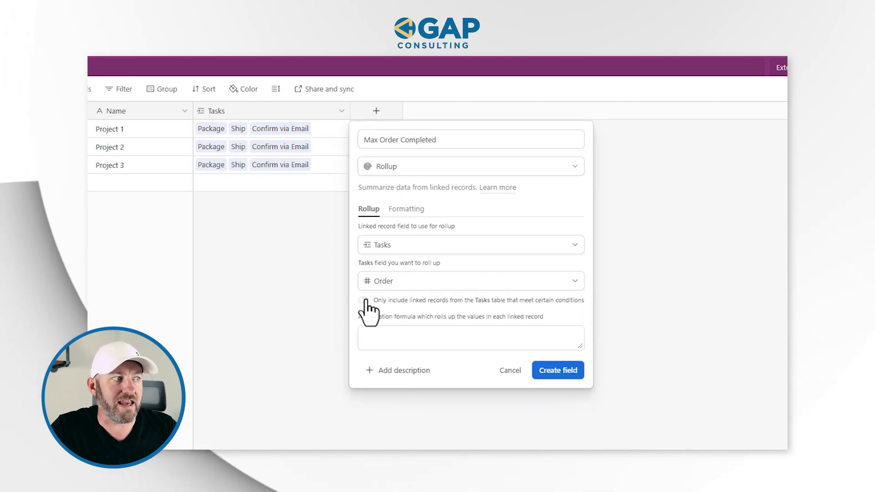
left_click(382, 343)
type("ma")
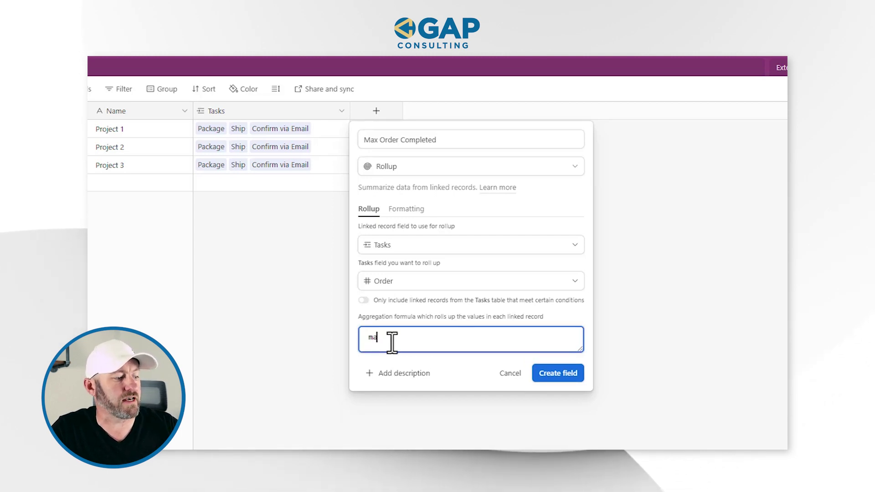
type("x")
left_click(395, 383)
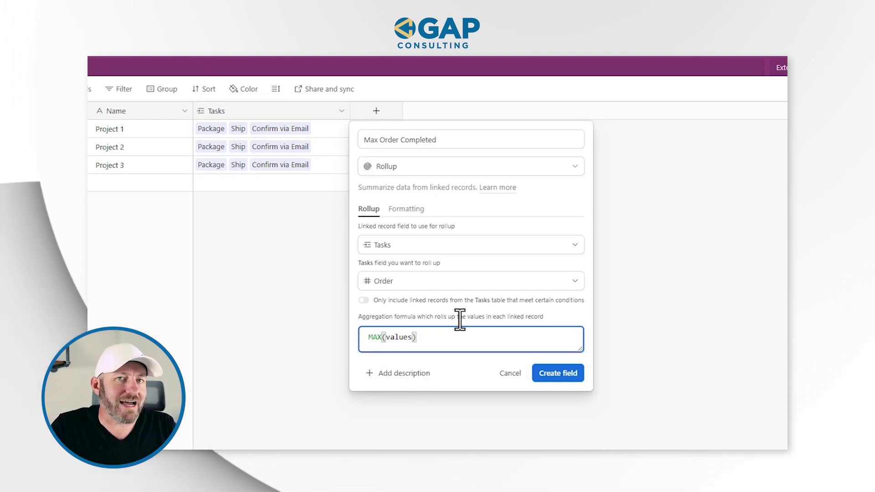
Step: Restrict the rollup to tasks with Completed checked and create the field, giving 2, 1 and 0
left_click(380, 301)
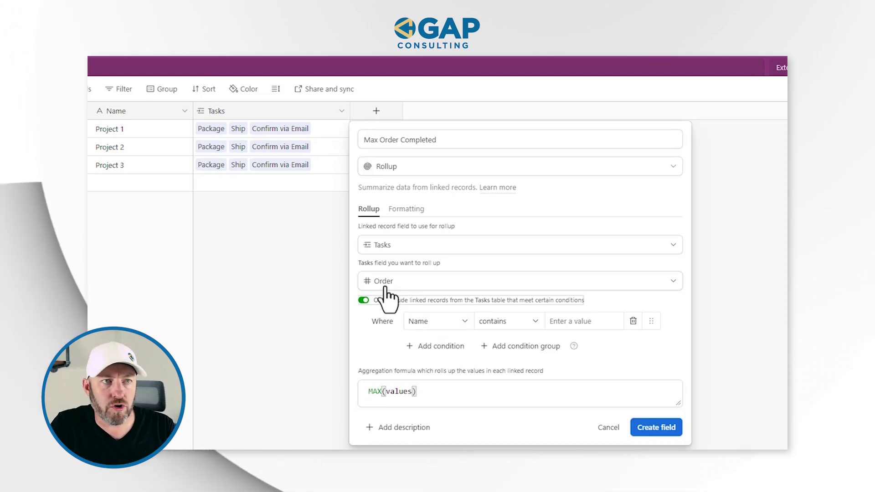
left_click(442, 323)
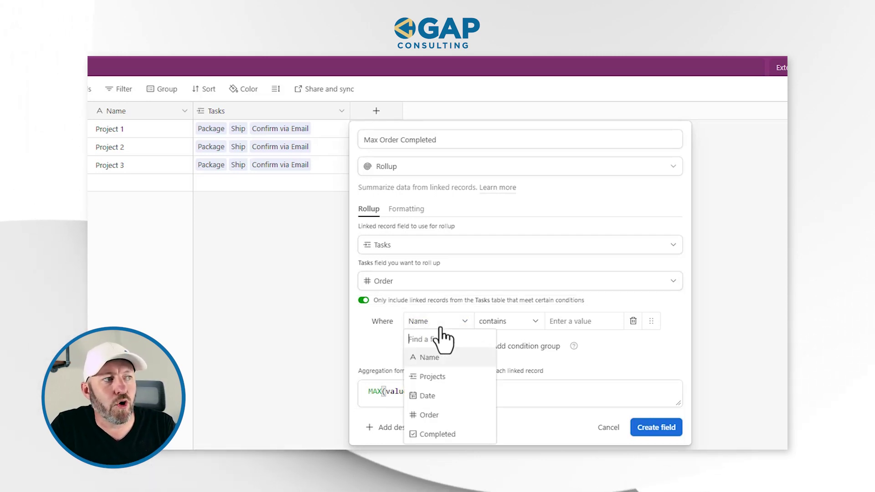
left_click(444, 433)
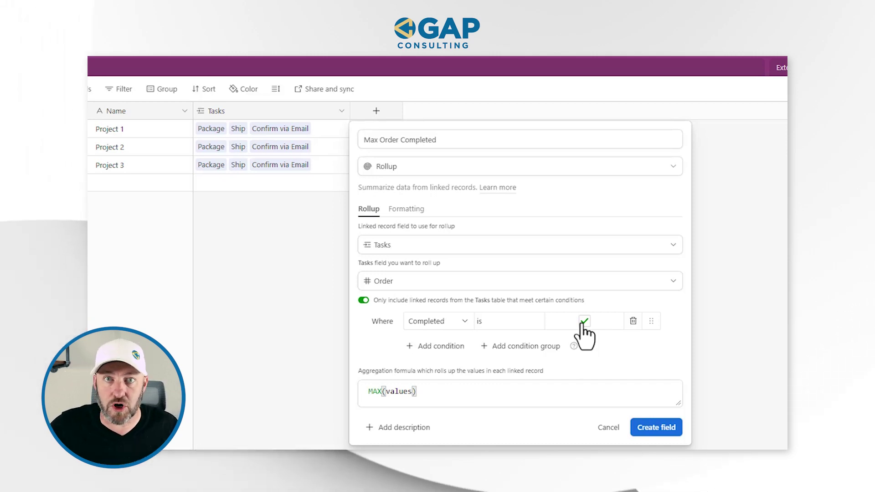
left_click(651, 431)
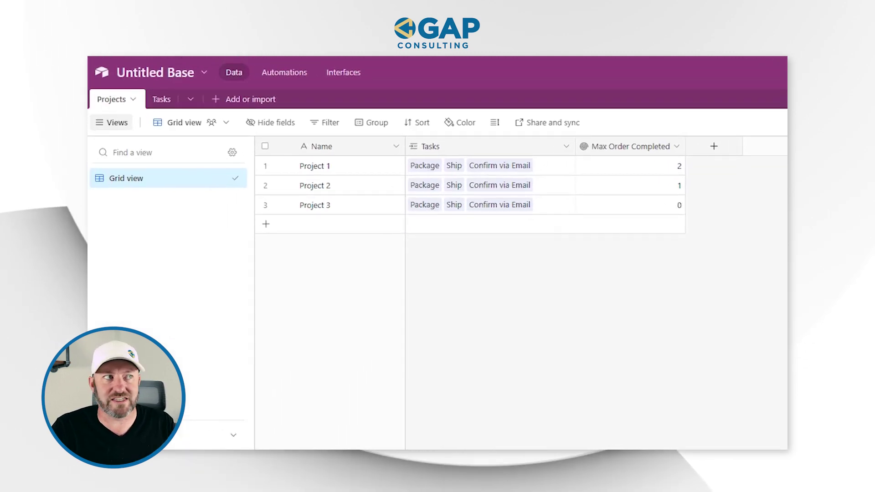
left_click(636, 167)
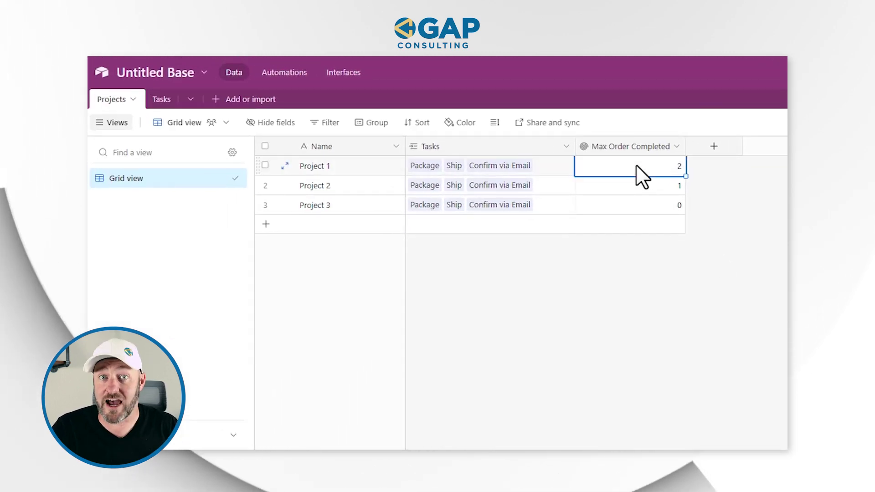
left_click(592, 191)
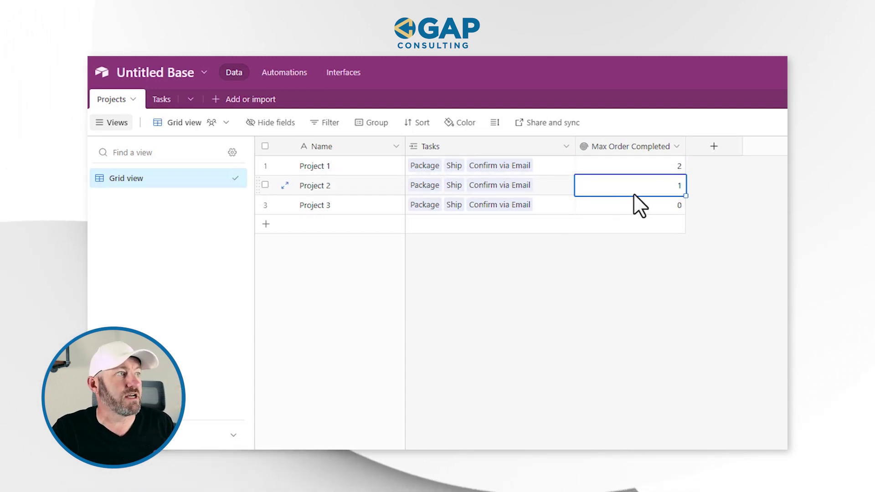
left_click(651, 217)
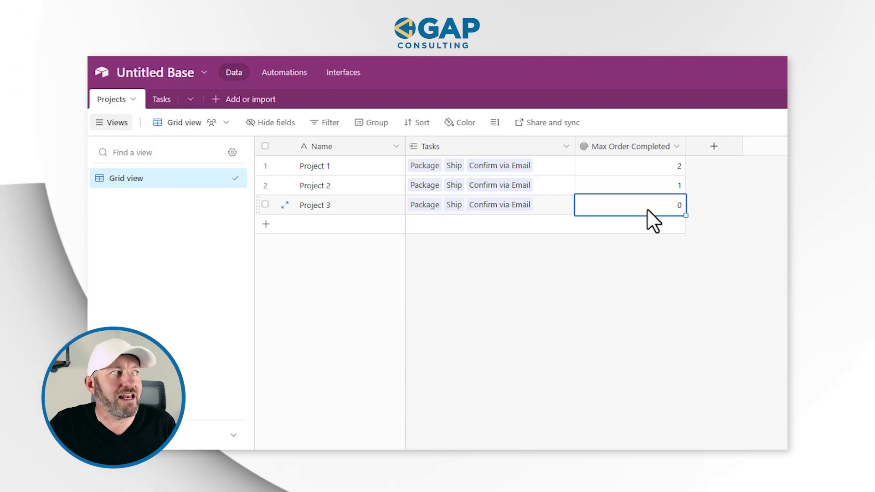
Step: Add a Max Order Completed lookup in Tasks pulling each project's value: 2, 1 and 0
left_click(165, 102)
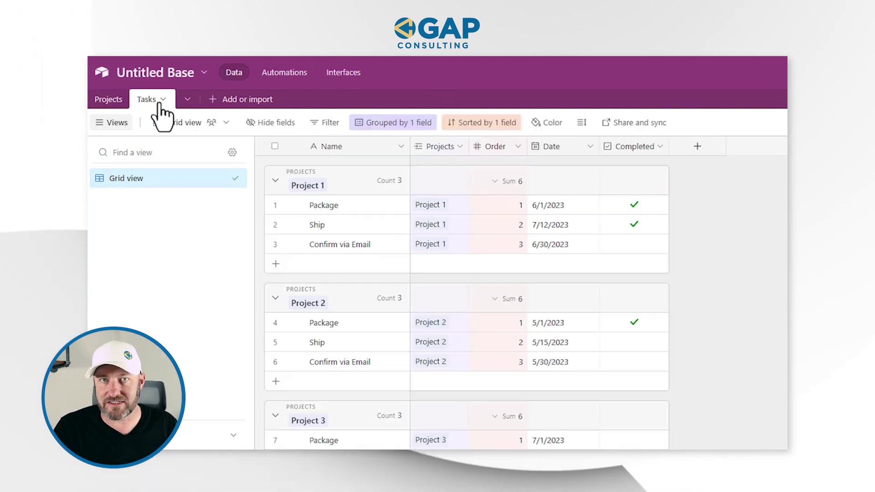
left_click(707, 152)
type("Ma")
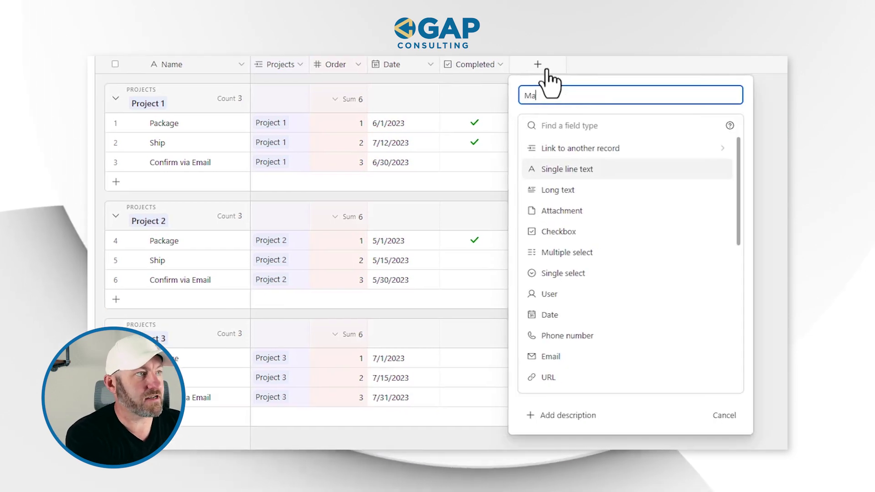
type("x Order Completed")
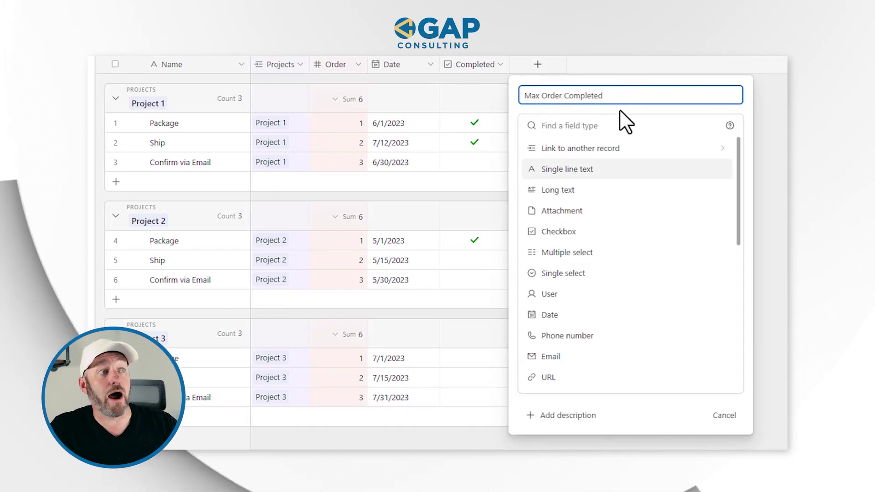
left_click(613, 125)
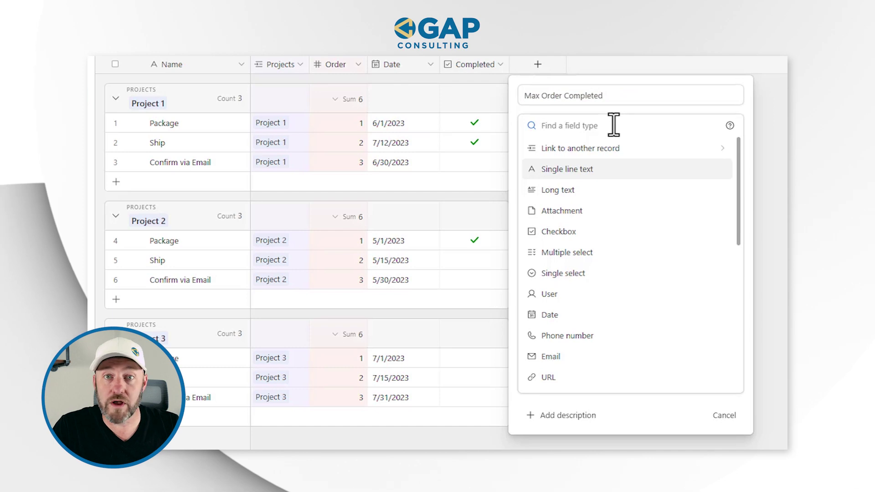
type("loo")
left_click(574, 164)
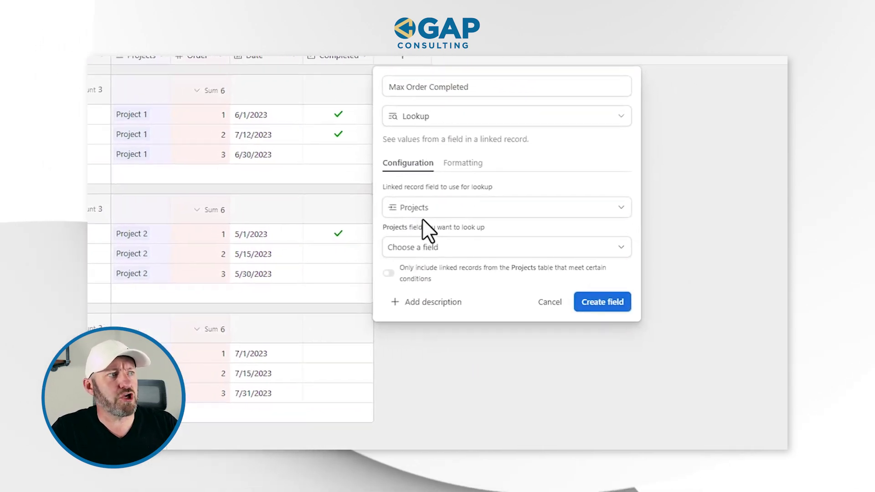
left_click(449, 252)
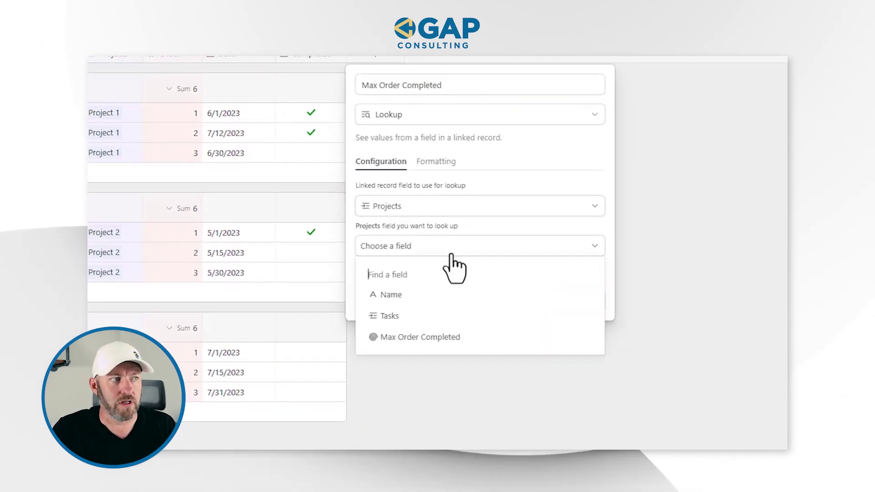
left_click(441, 339)
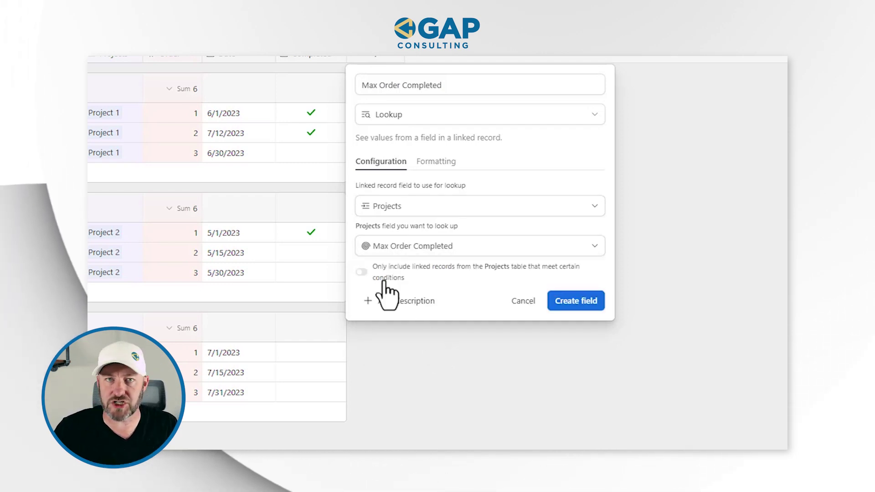
left_click(578, 303)
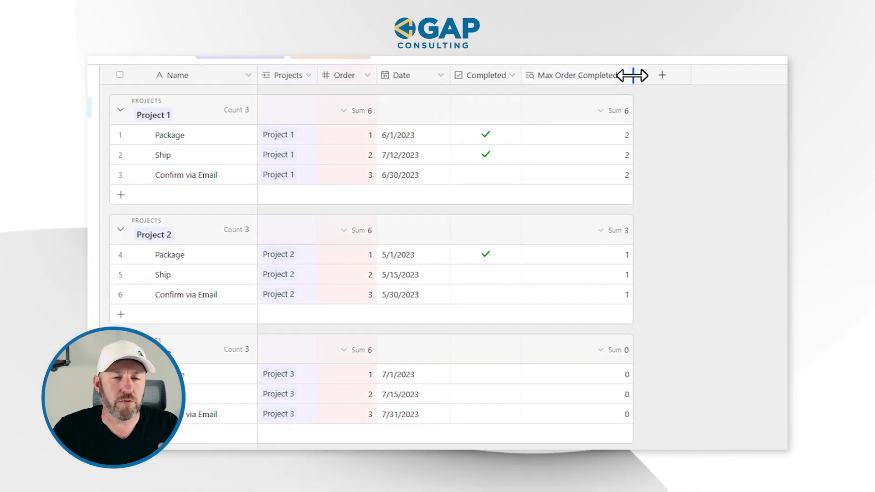
left_click_drag(601, 140, 600, 178)
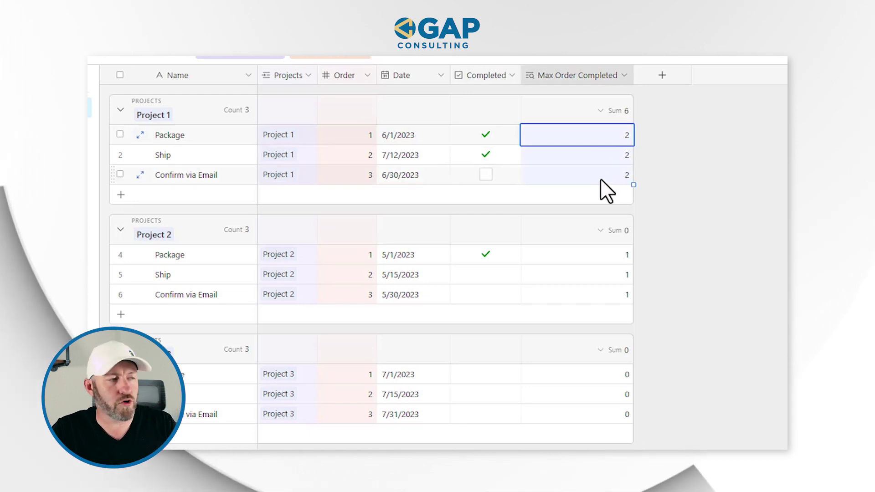
left_click_drag(591, 257, 586, 294)
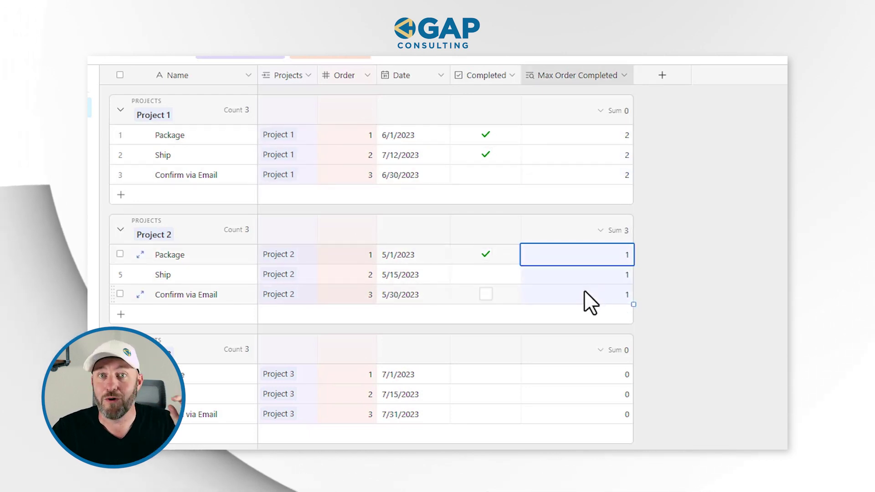
left_click_drag(597, 371, 595, 419)
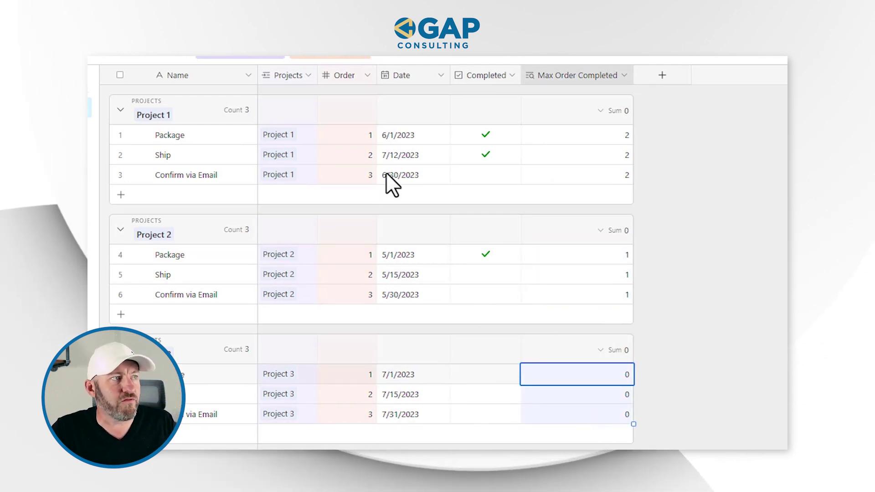
left_click(563, 138)
left_click(350, 137)
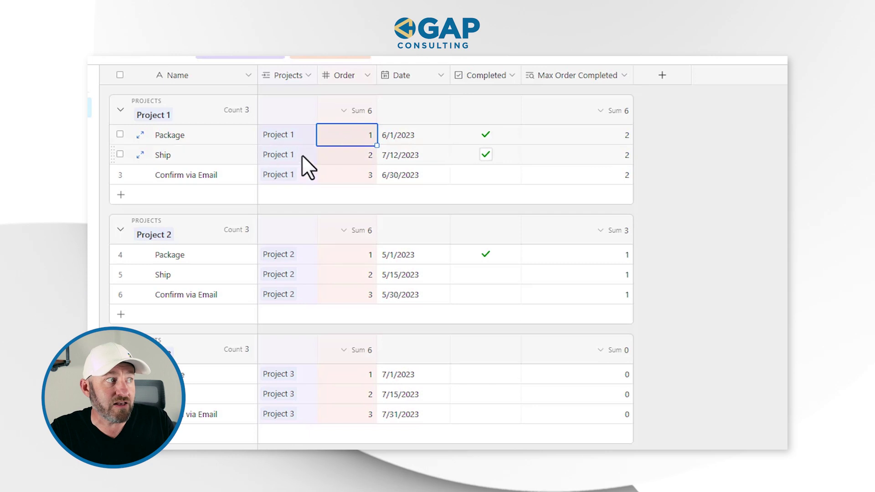
left_click(596, 134)
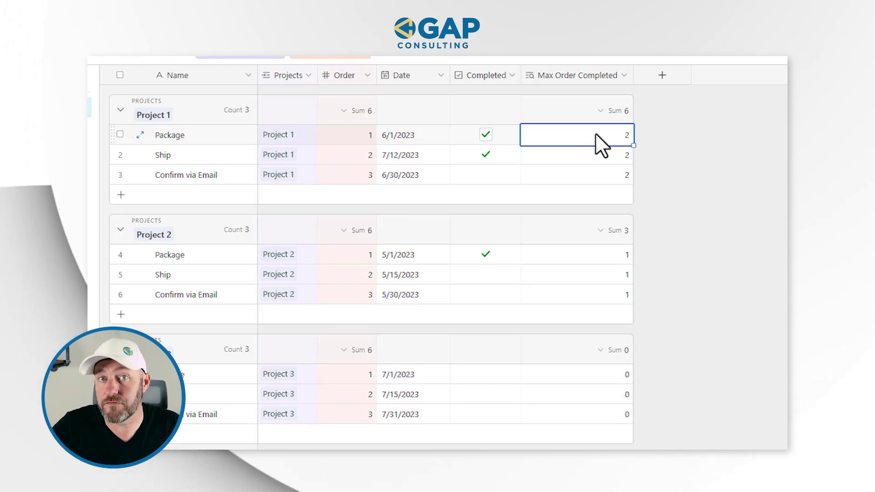
left_click(581, 104)
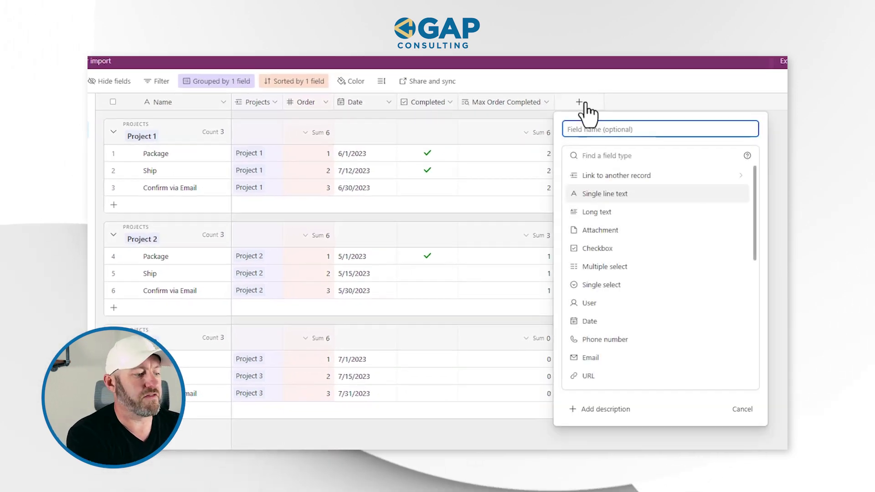
type("Task Name to be shared")
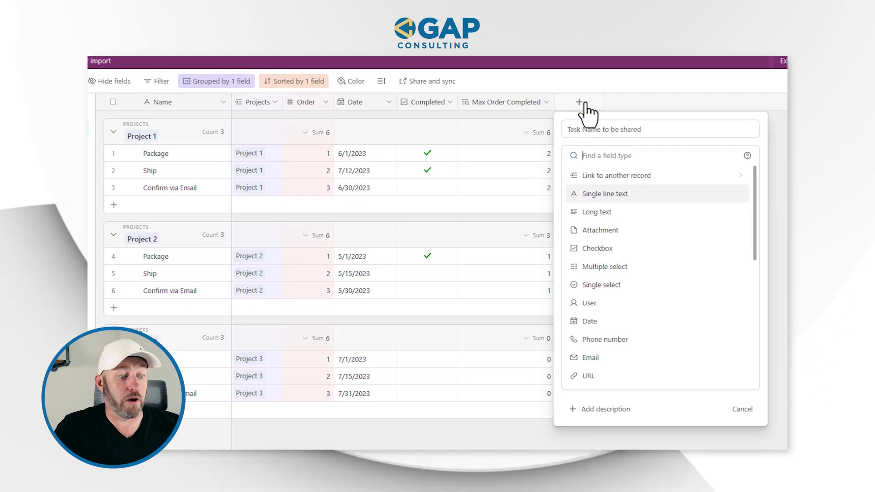
type("for")
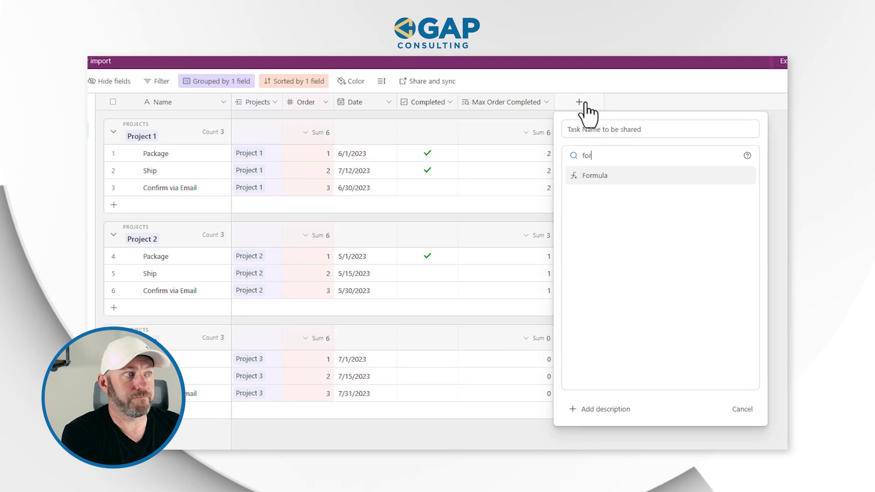
Step: Create the Task Name to be shared formula field as if(Order={Max Order Completed},Name)
left_click(584, 177)
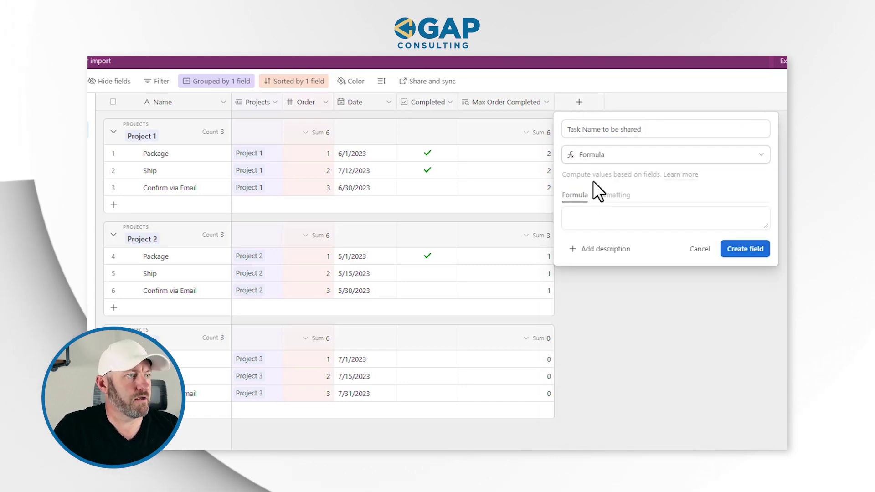
left_click(596, 225)
type("if(orde")
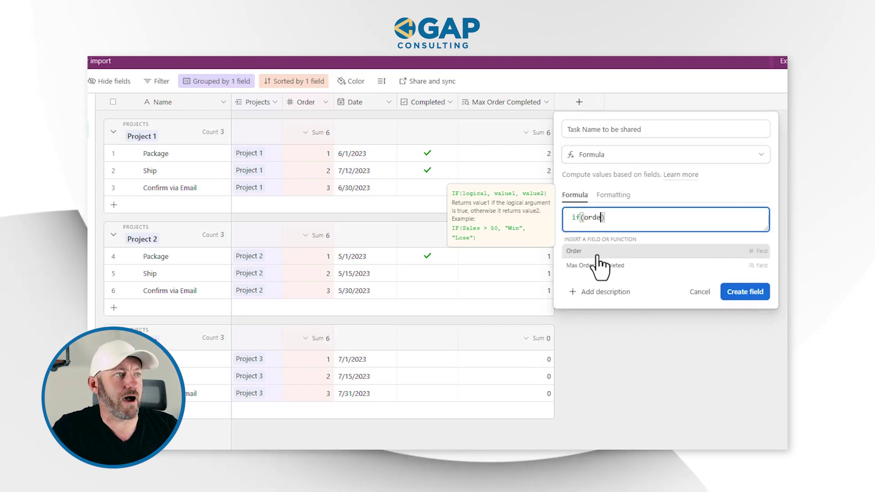
left_click(596, 254)
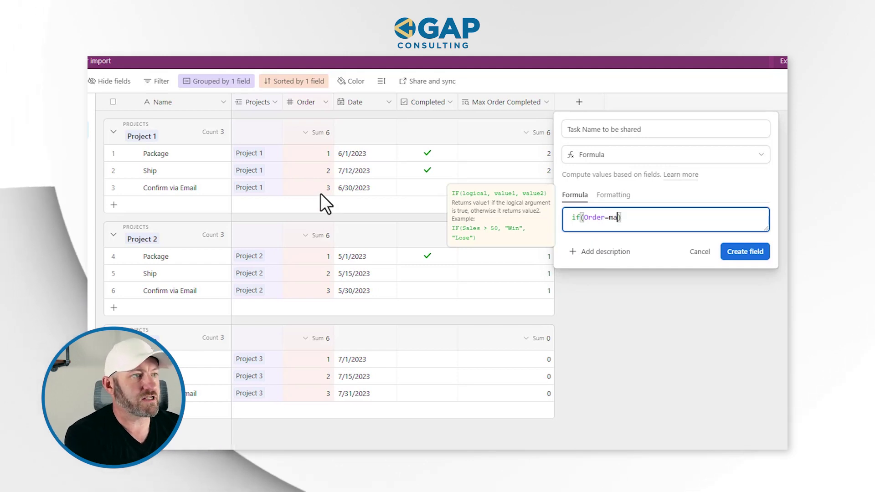
type("max")
left_click(595, 267)
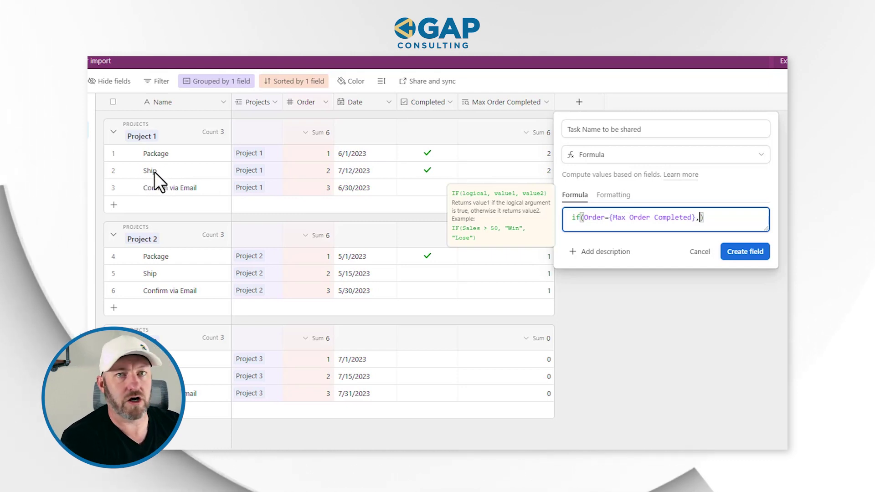
type(",Nam")
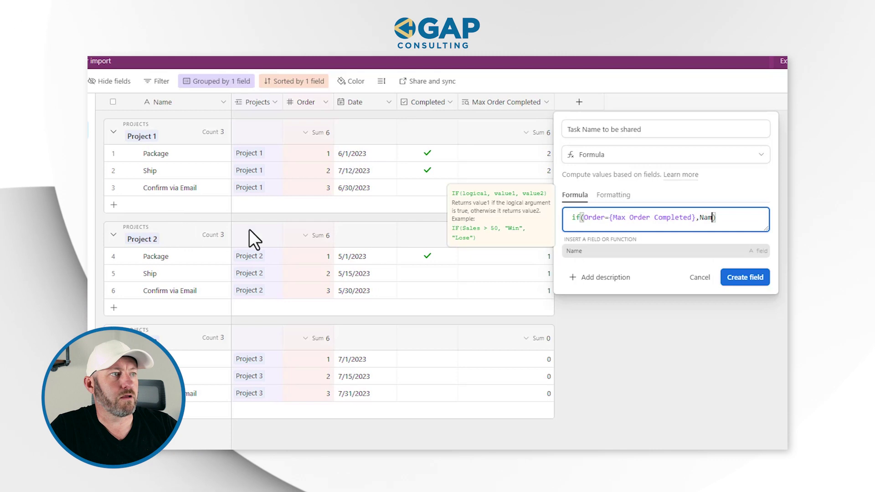
left_click(600, 251)
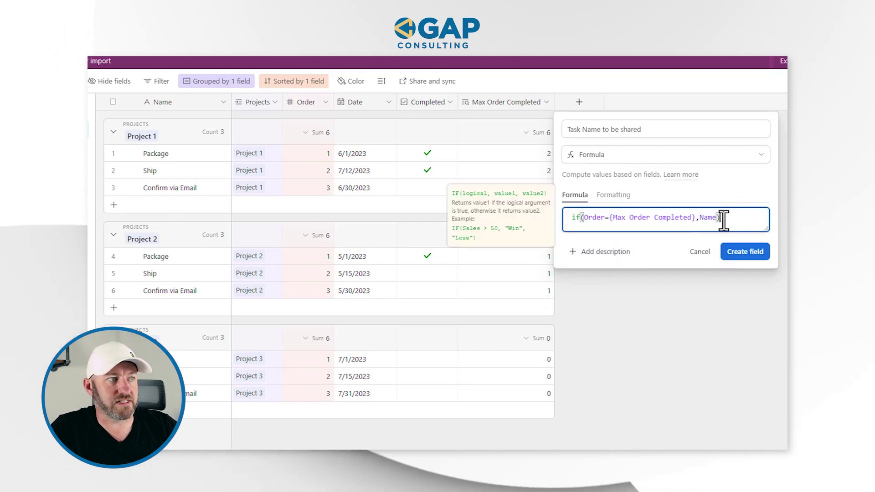
left_click_drag(584, 218, 646, 219)
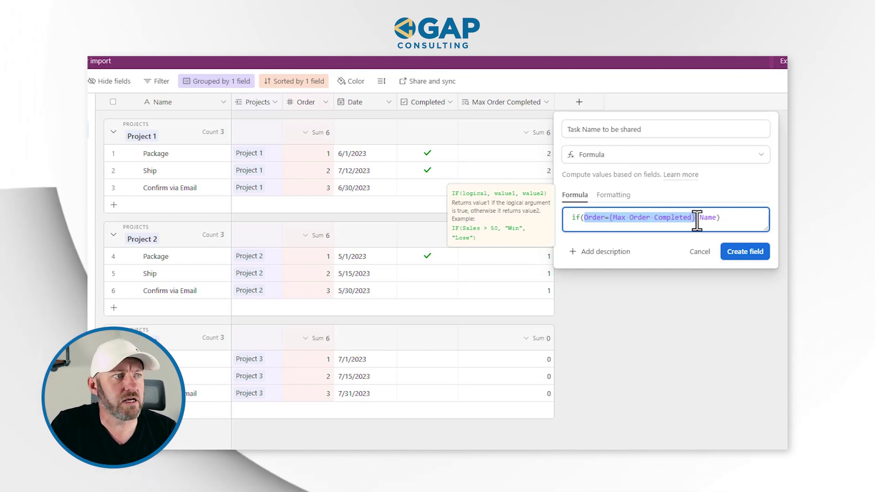
left_click(711, 219)
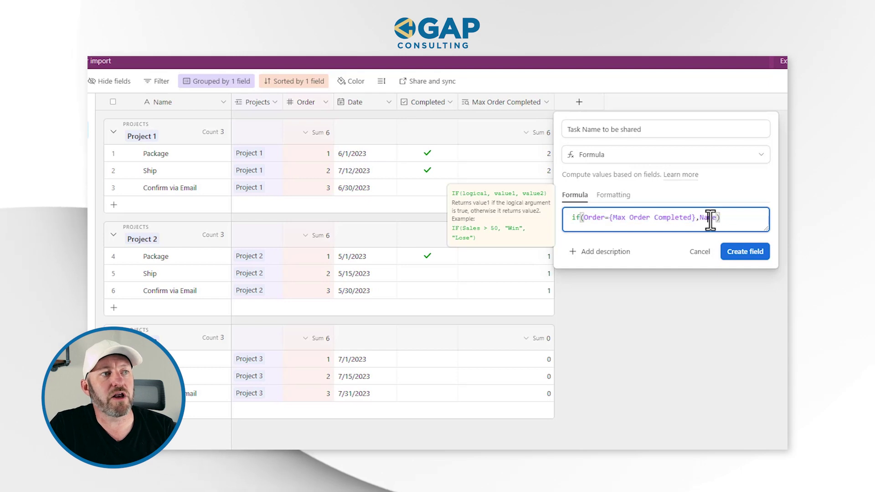
left_click(751, 254)
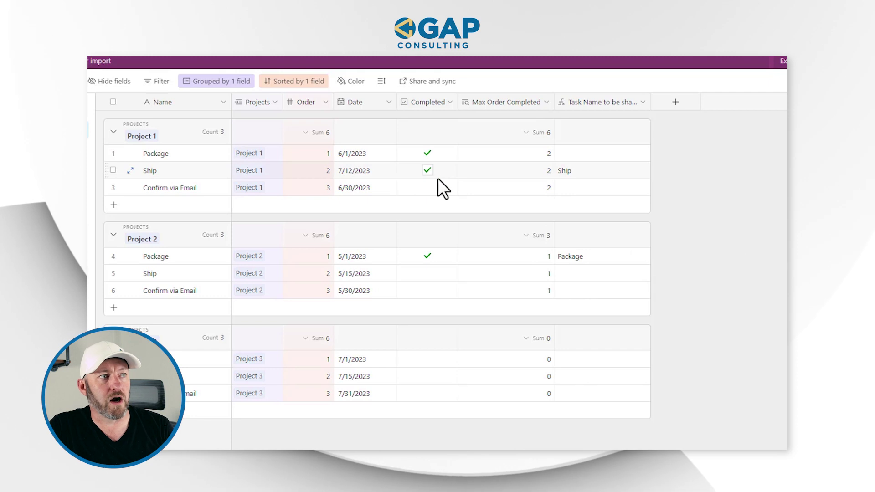
Step: Verify Project 1's Ship row shows Order 2 matching Max Order Completed, yielding Ship
left_click(522, 171)
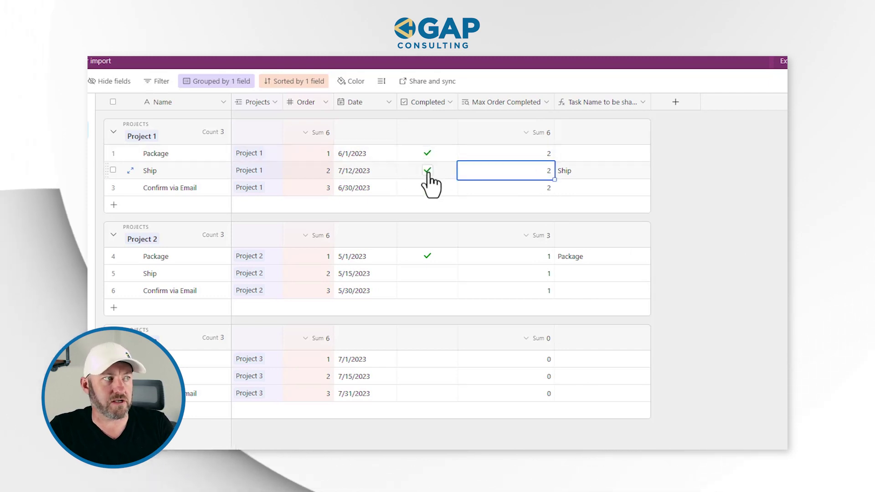
left_click(315, 158)
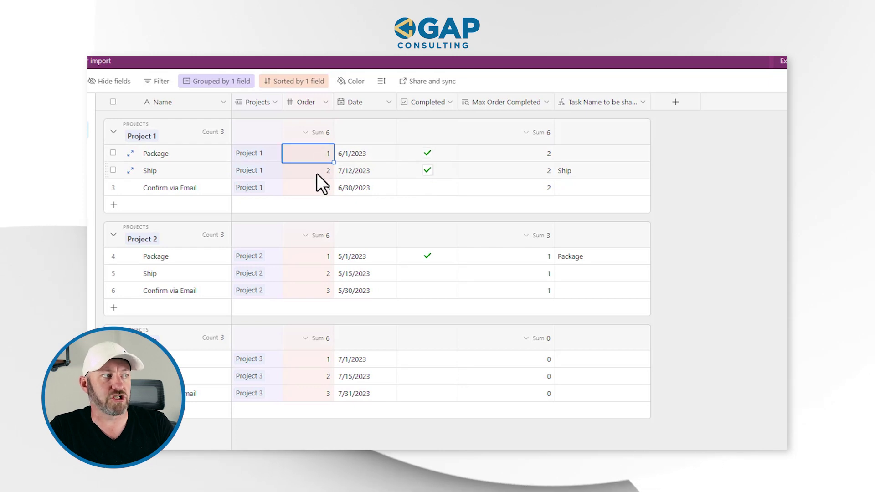
left_click(316, 173)
key("Delete")
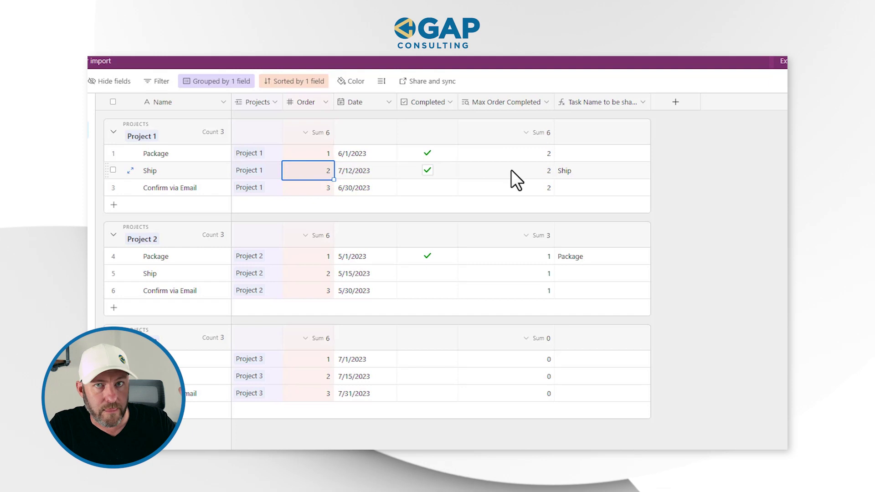
left_click(512, 172)
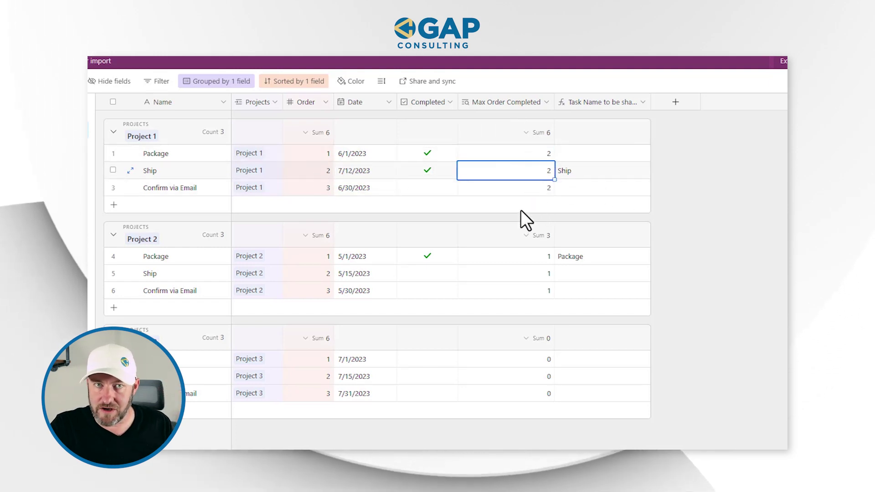
left_click(330, 175)
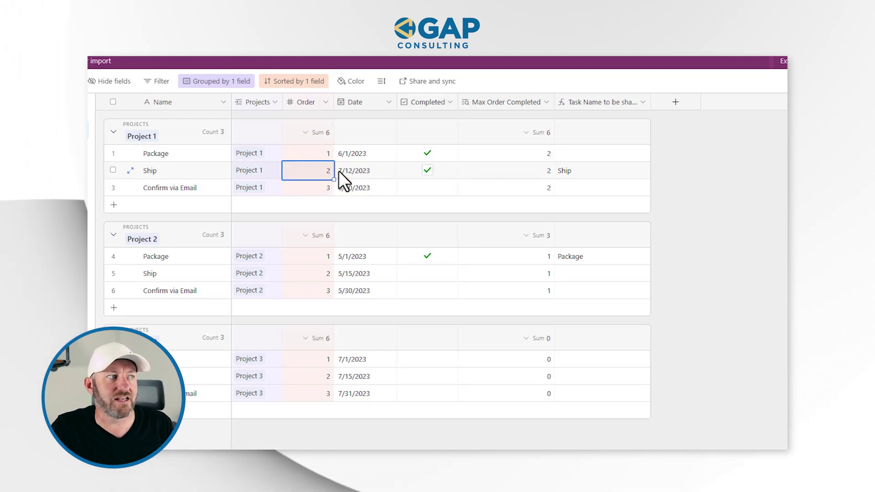
left_click(604, 171)
mouse_move(651, 102)
left_mouse_down()
mouse_move(694, 96)
mouse_move(661, 100)
left_mouse_up()
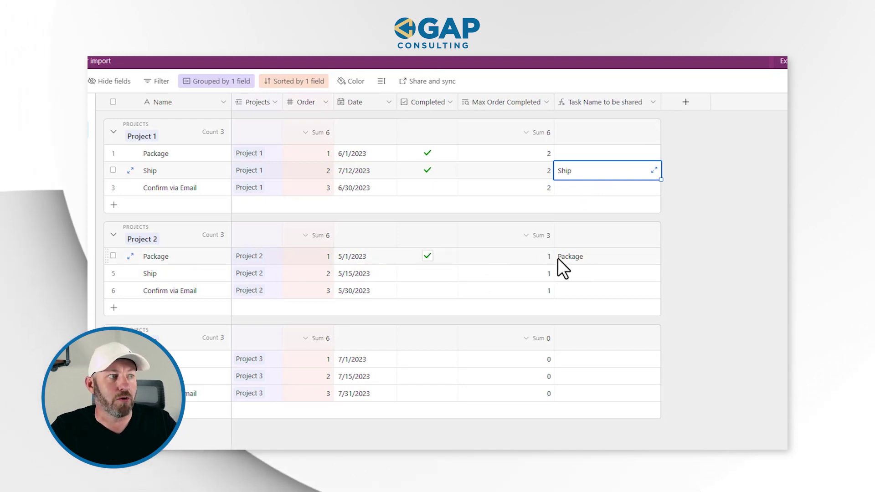
Step: Verify Project 2's Package row shows order 1 matching its max, yielding Package
left_click(509, 257)
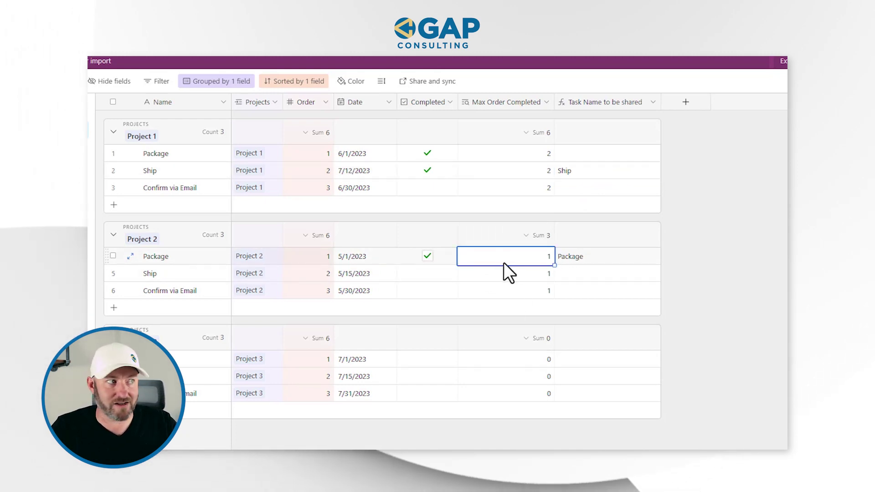
left_click(314, 256)
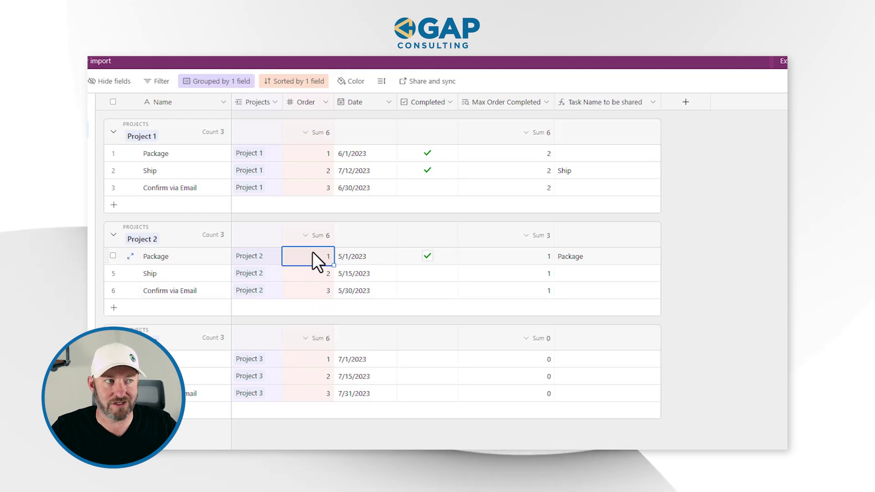
mouse_move(328, 274)
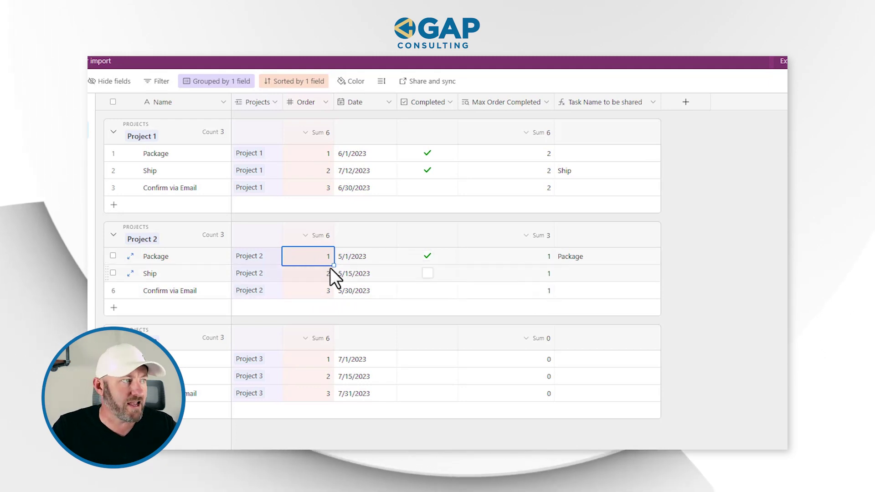
left_click(598, 262)
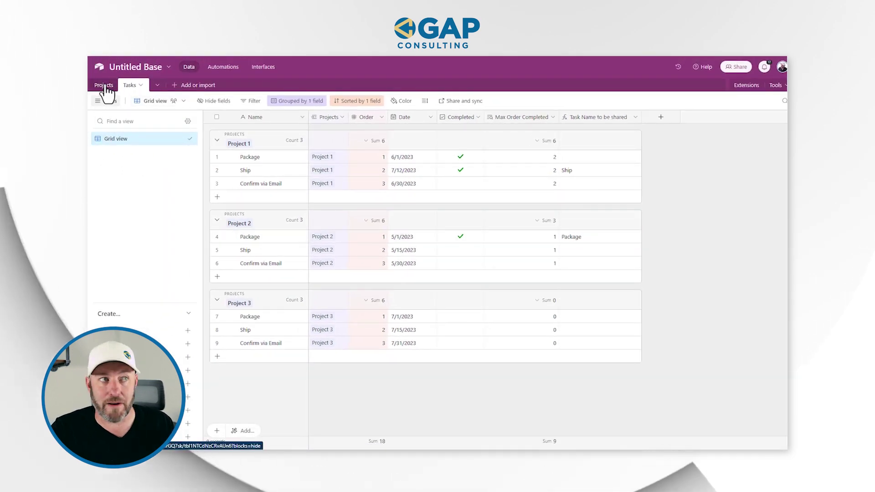
Step: Add a Current Task Completed lookup to Projects pulling Task Name to be shared: Ship and Package
left_click(104, 86)
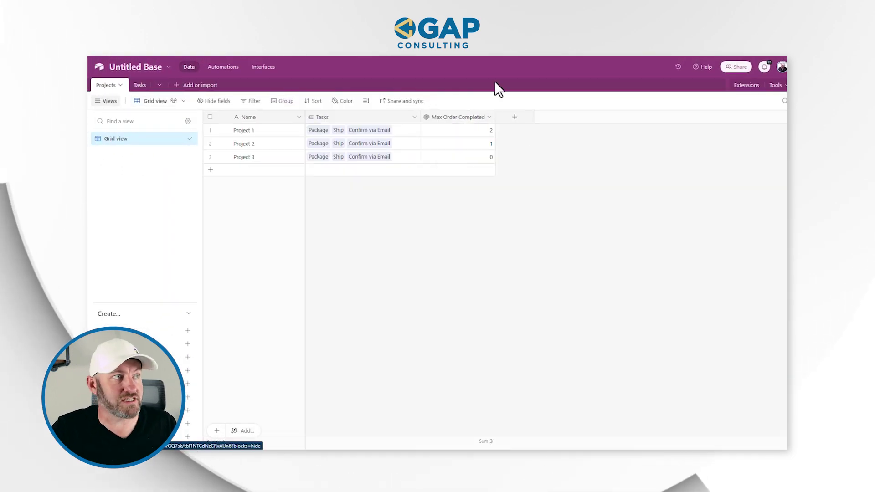
left_click(517, 117)
type("c")
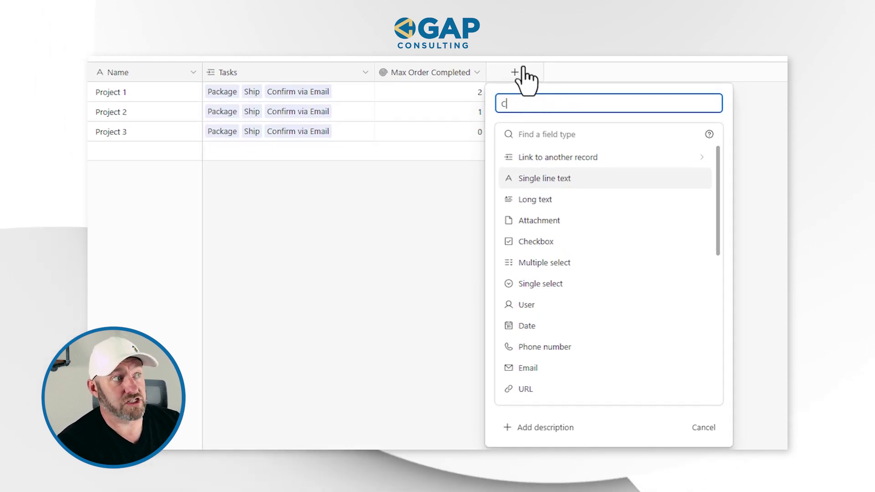
type("urrent Task Com")
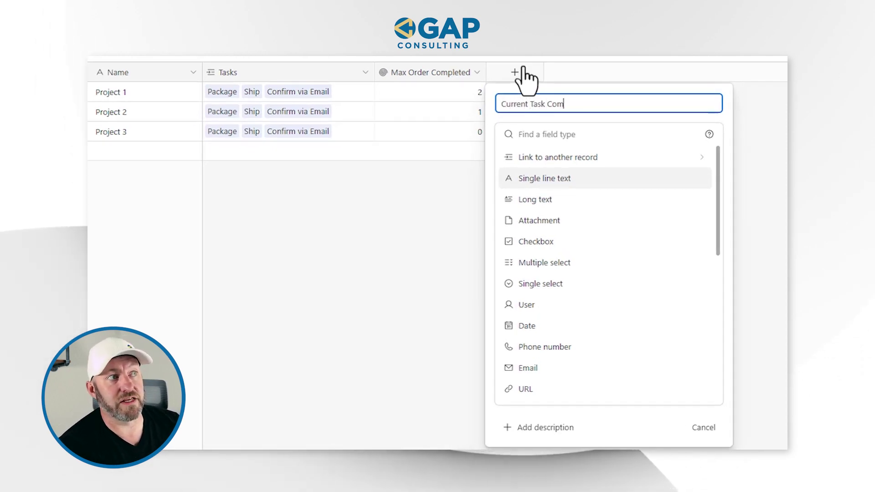
type("pleted")
key("Tab")
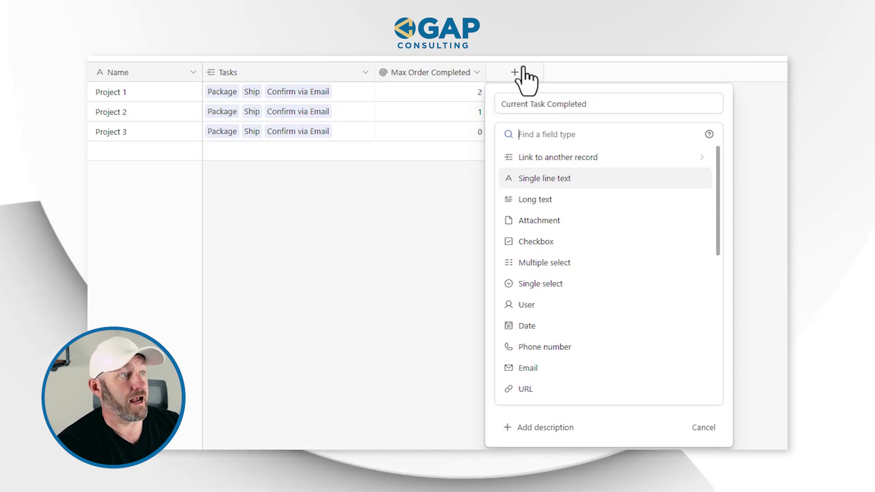
type("loo")
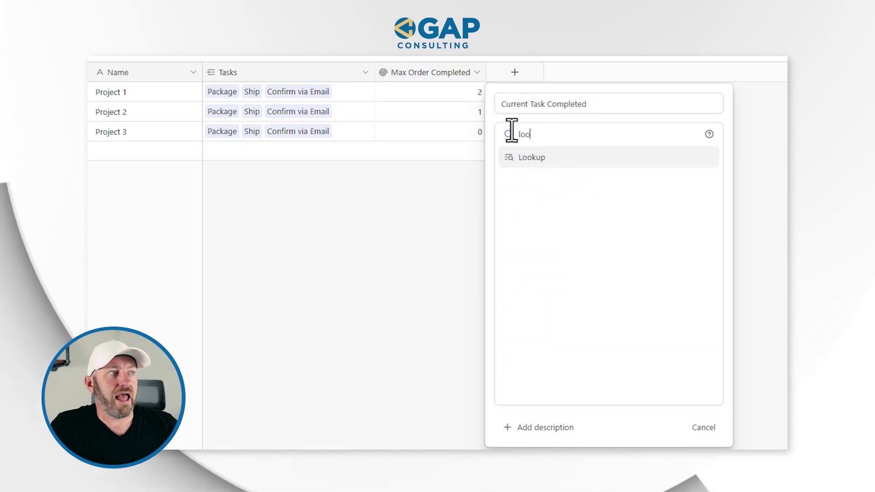
left_click(540, 164)
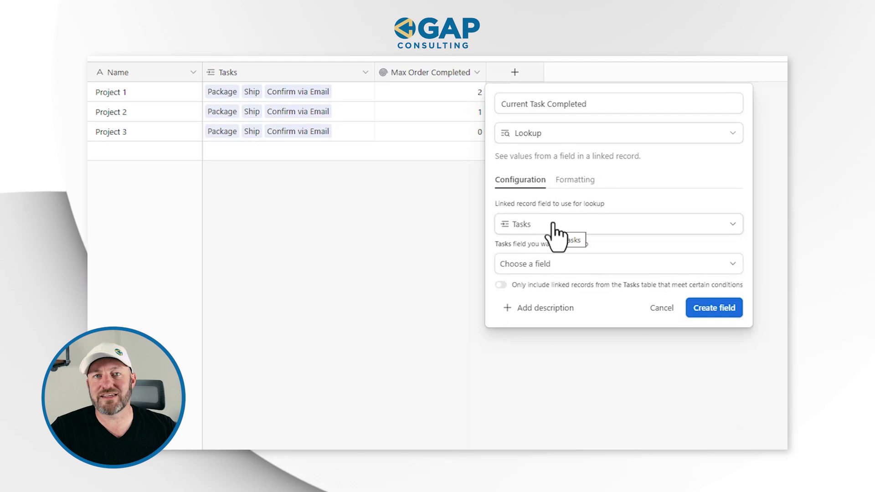
left_click(578, 273)
scroll(595, 394, "down", 1)
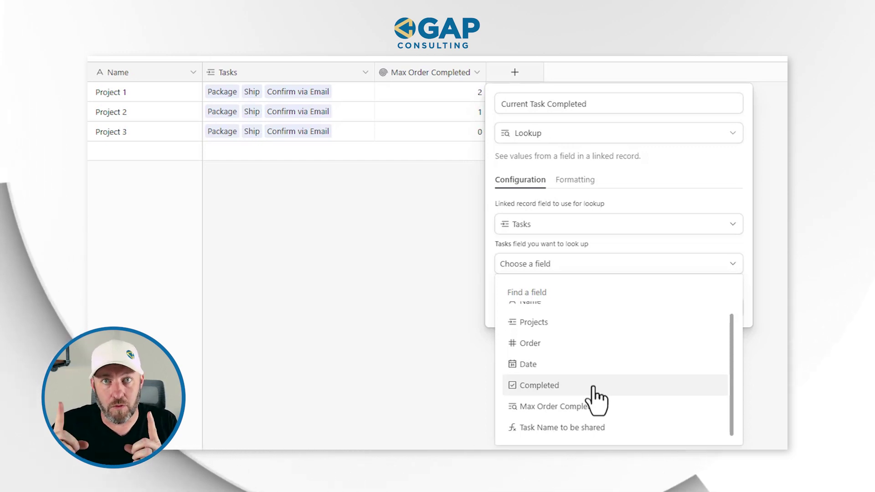
left_click(604, 428)
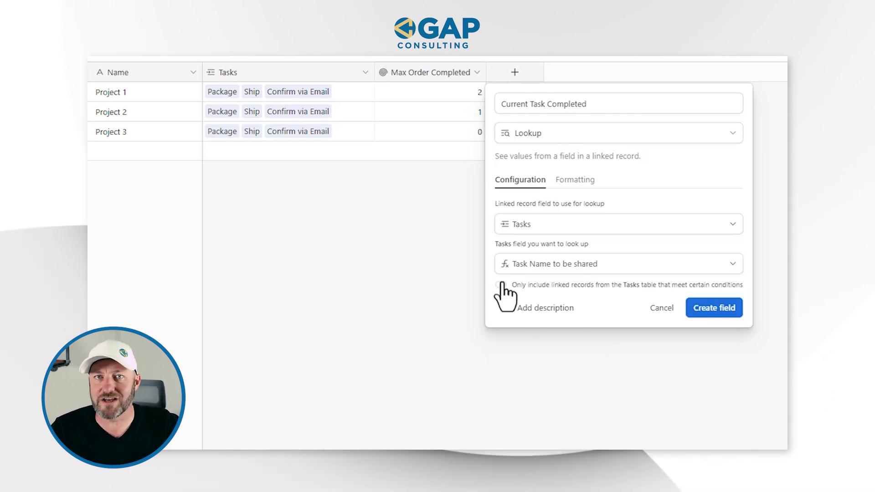
left_click(692, 317)
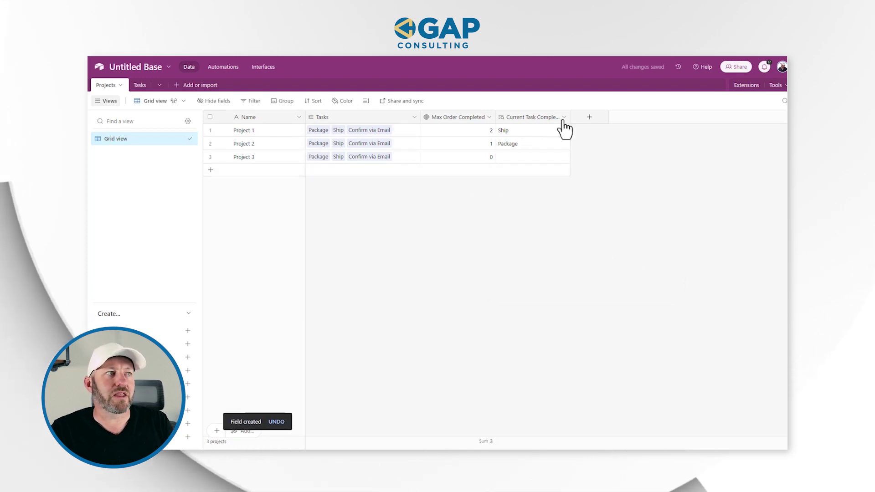
Step: Widen Current Task Completed, check Project 1 and 2's values, then move to the Tasks table
left_click_drag(572, 118, 581, 118)
left_click(540, 132)
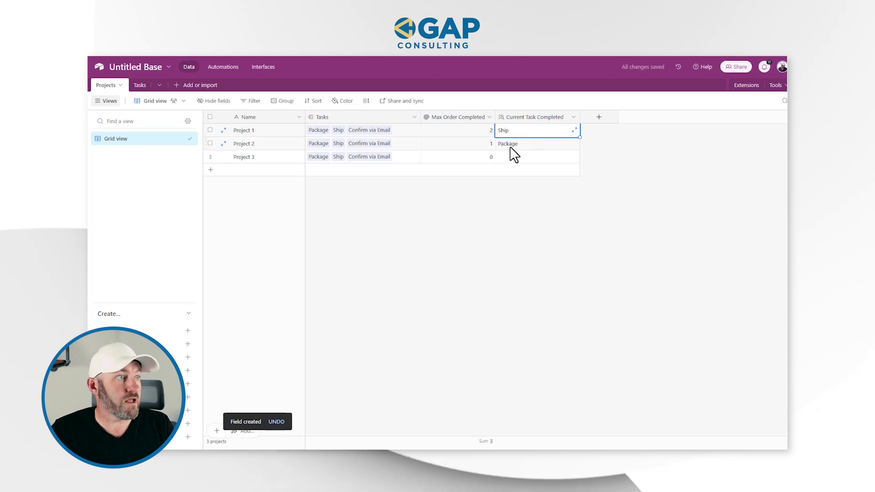
left_click(513, 150)
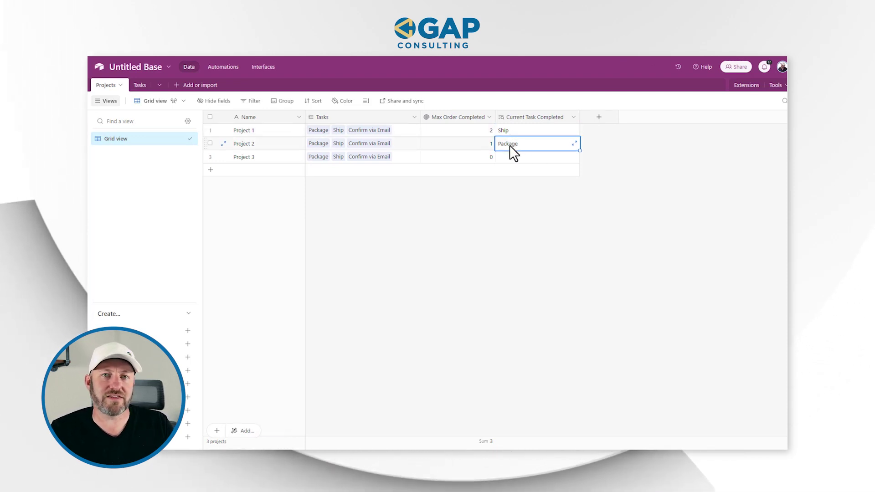
left_click(141, 88)
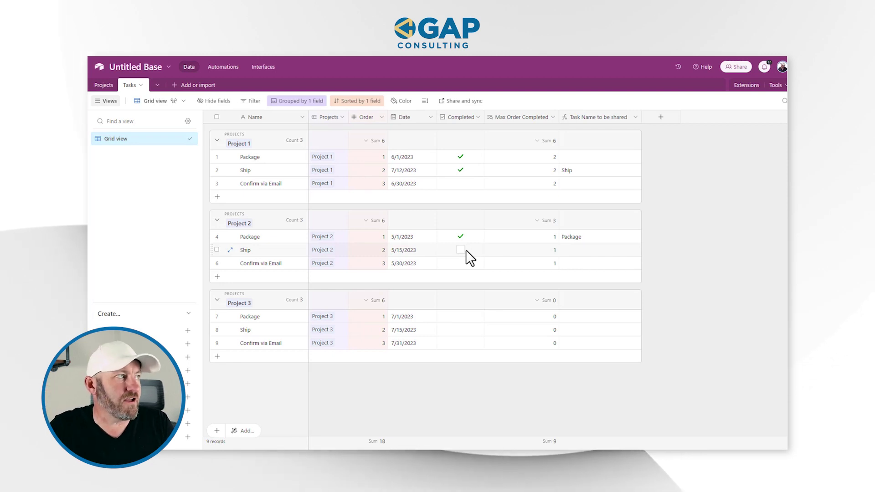
Step: Review Project 3's Package and Ship order numbers and shared task names in Tasks
left_click(104, 85)
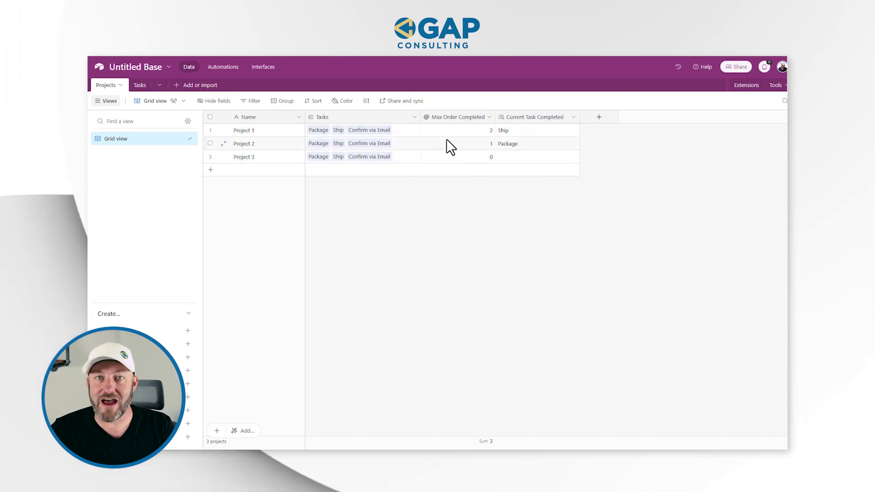
left_click(141, 89)
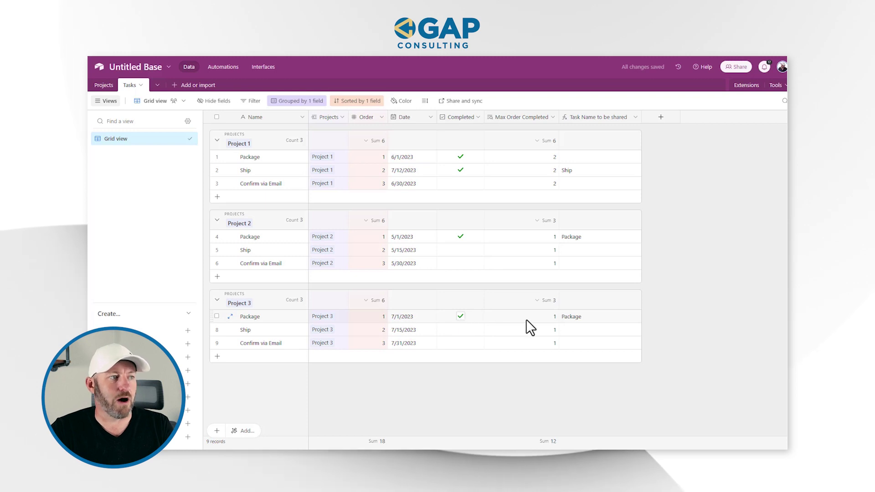
left_click(584, 327)
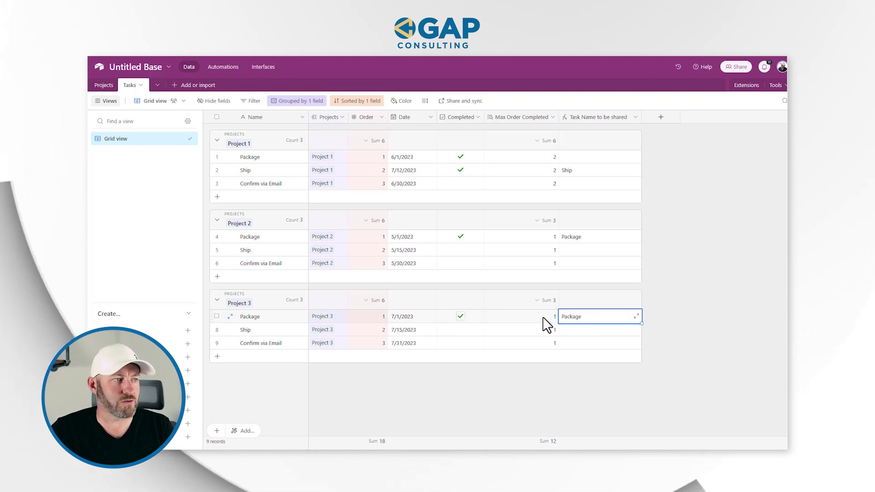
left_click(372, 318)
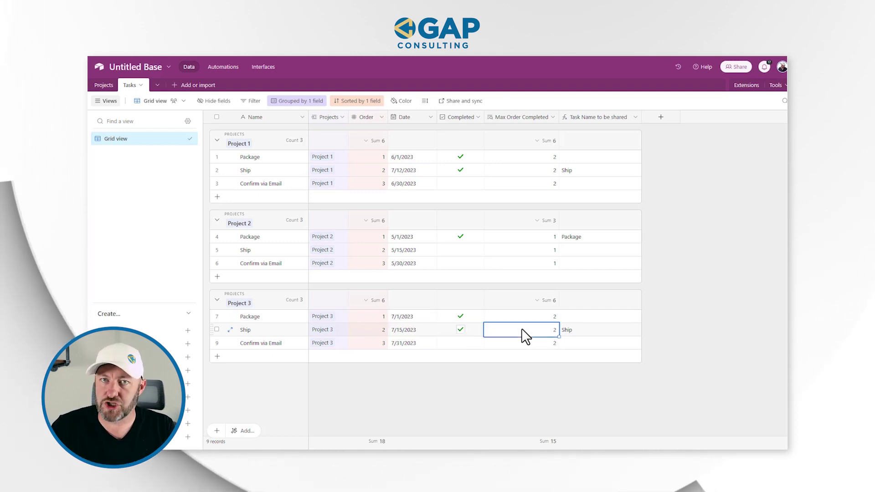
left_click(377, 329)
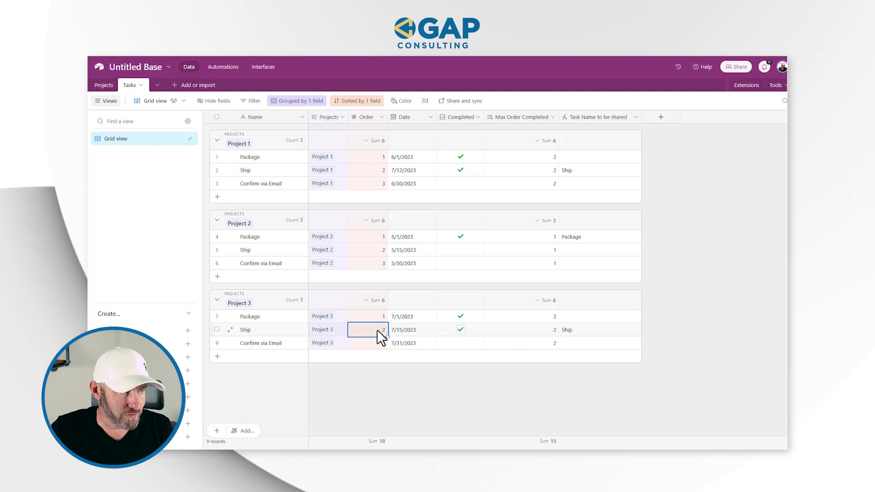
left_click(577, 335)
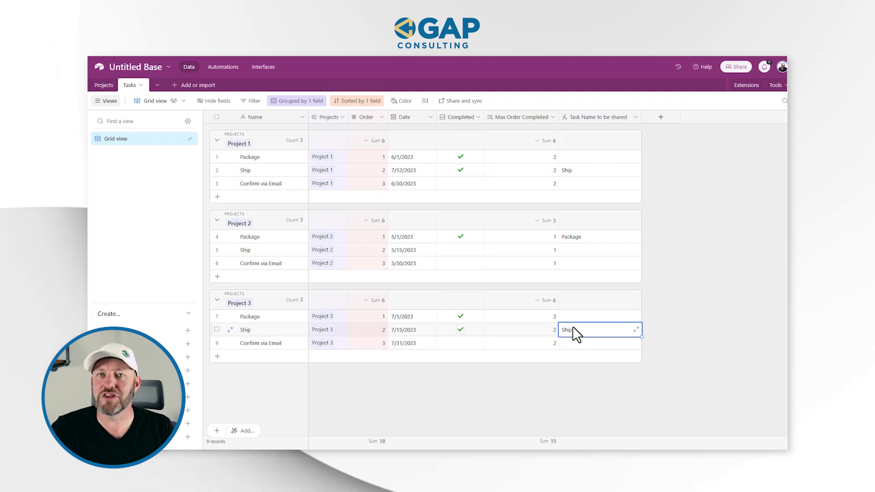
Step: Mark Project 3's Confirm via Email completed so it becomes the shared task name
left_click(460, 343)
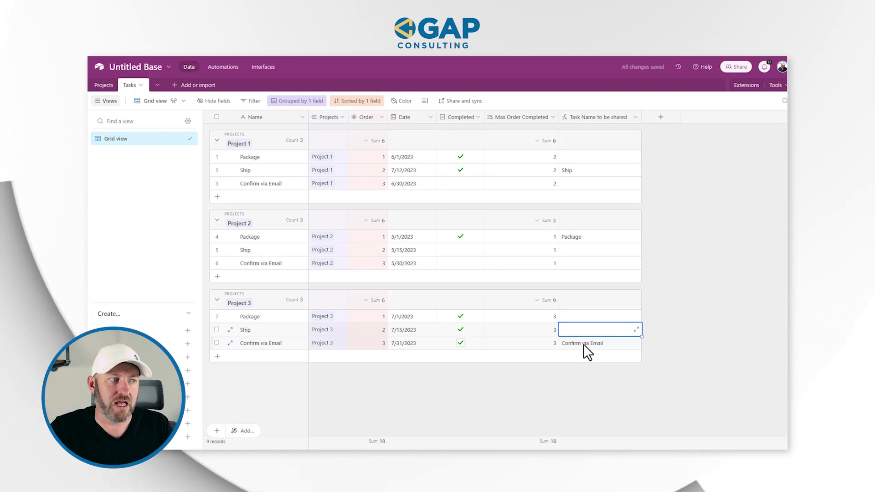
key("Down")
key("Up")
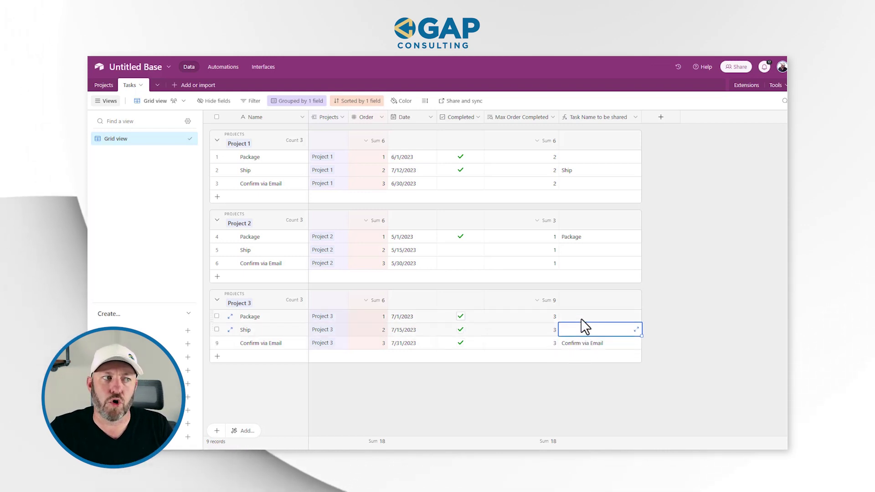
key("Up")
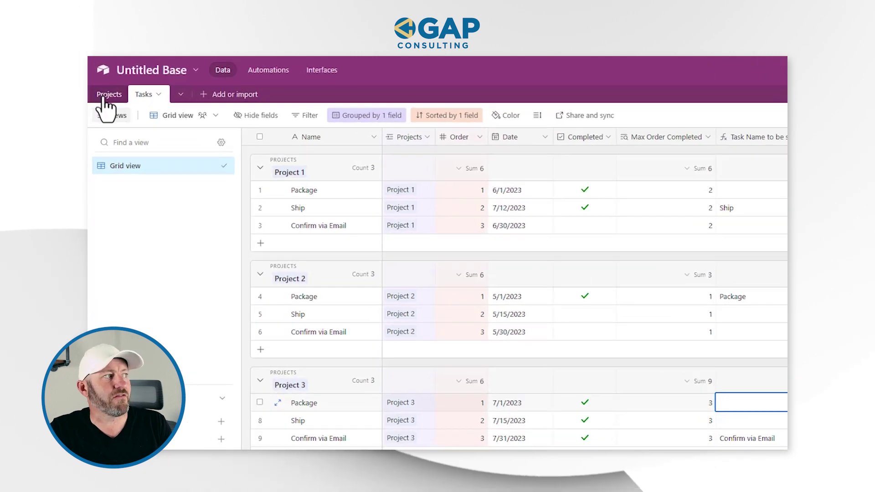
left_click(103, 85)
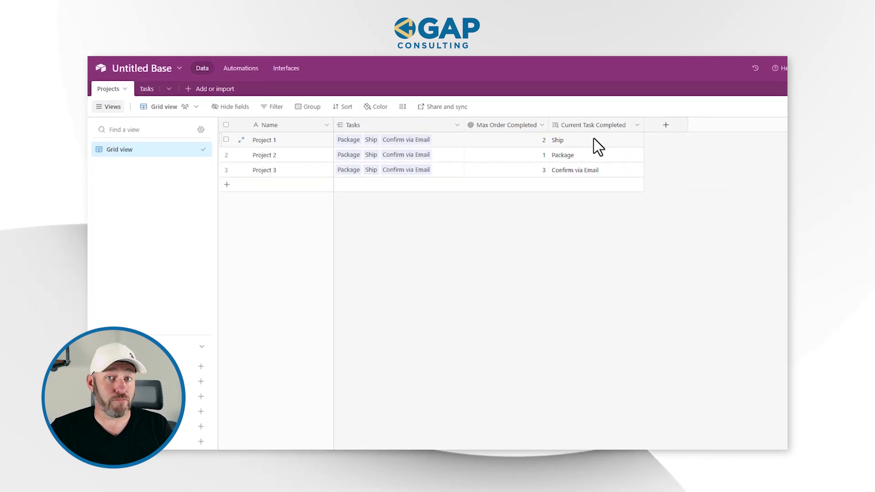
Step: Confirm Project 3's Current Task Completed now reads Confirm via Email
left_click(552, 163)
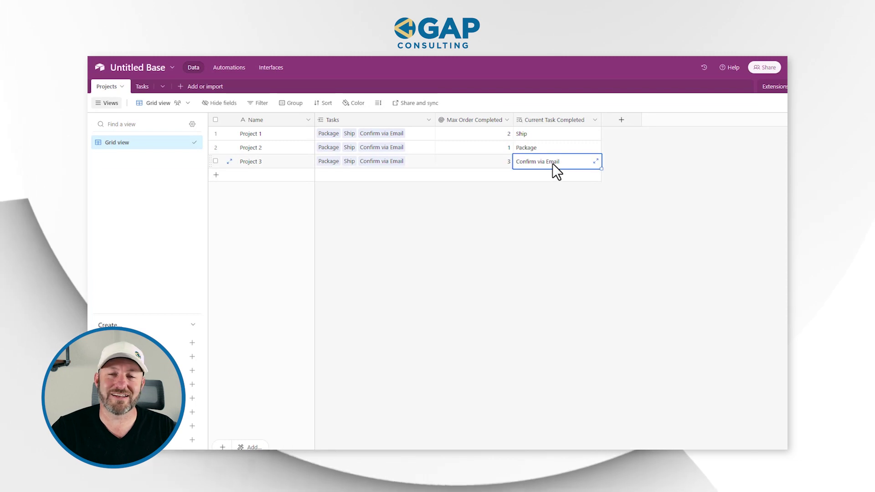